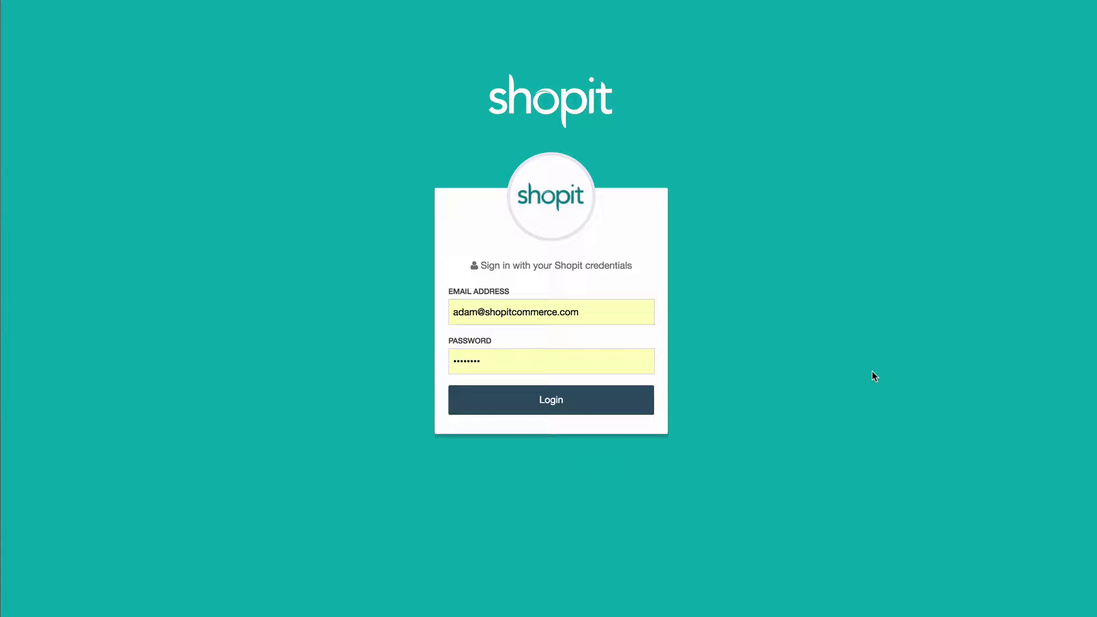
Step: Sign in, view each sales channel's chart, then return to the all-stores Overview
click(556, 403)
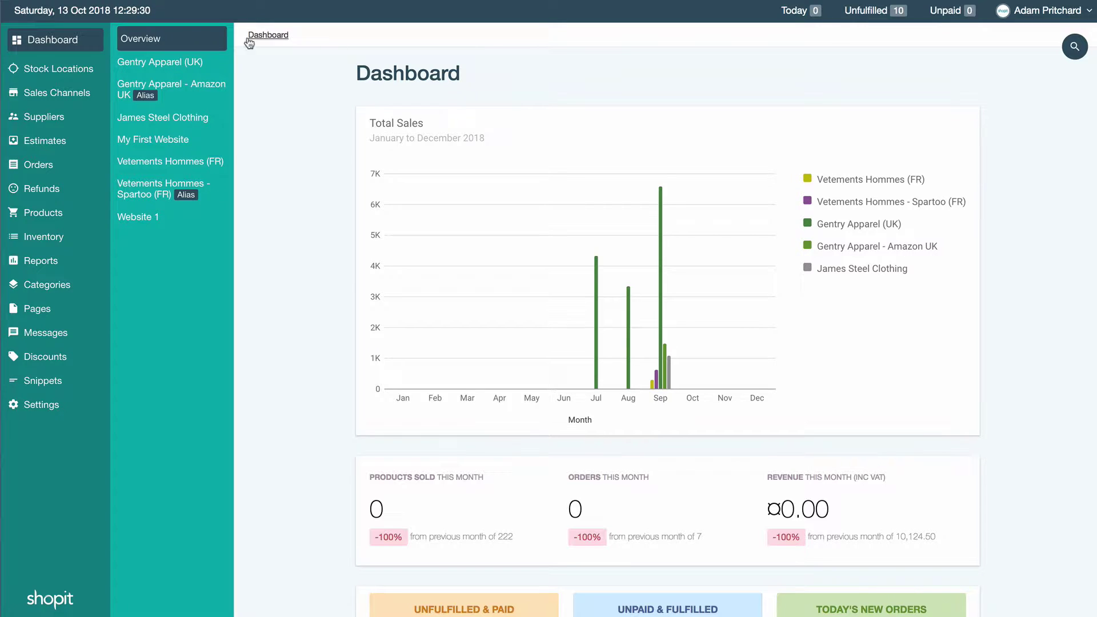
click(163, 63)
click(170, 87)
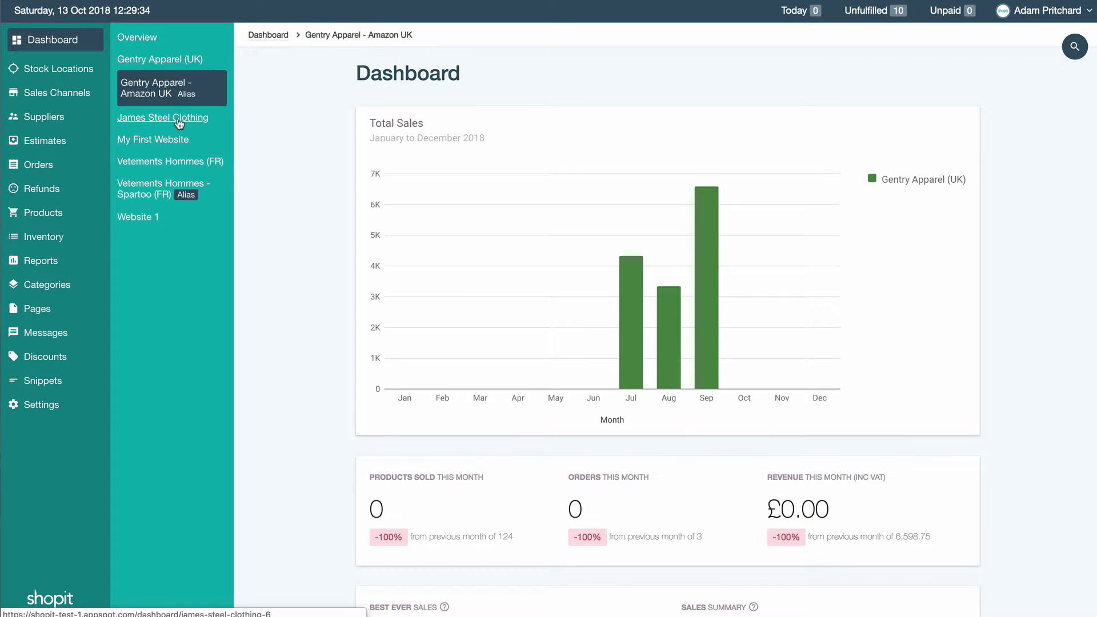
click(179, 122)
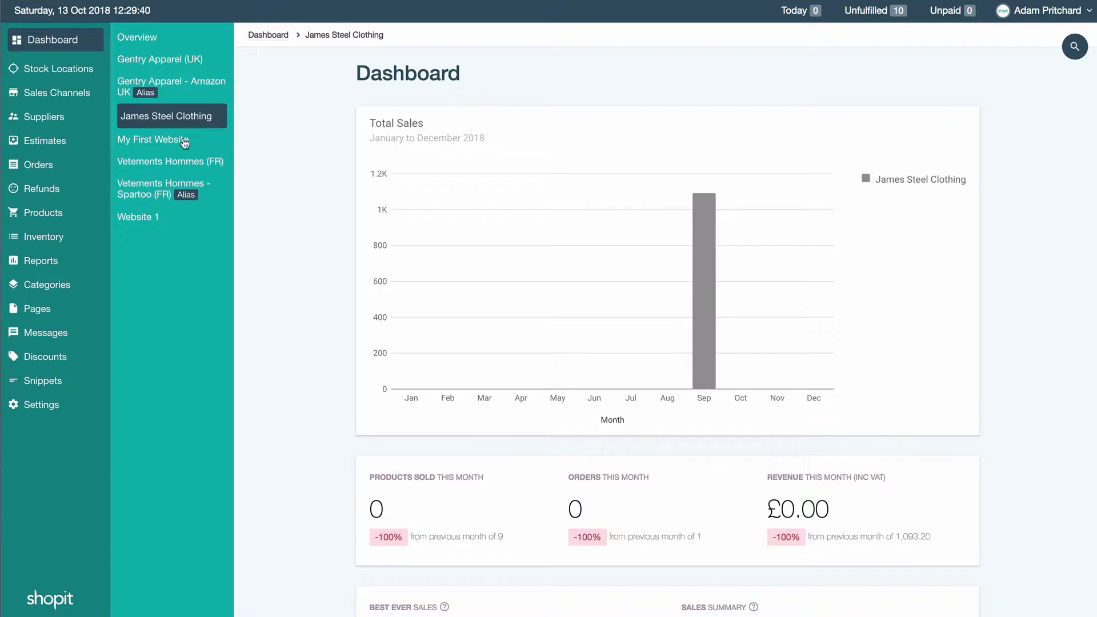
click(171, 165)
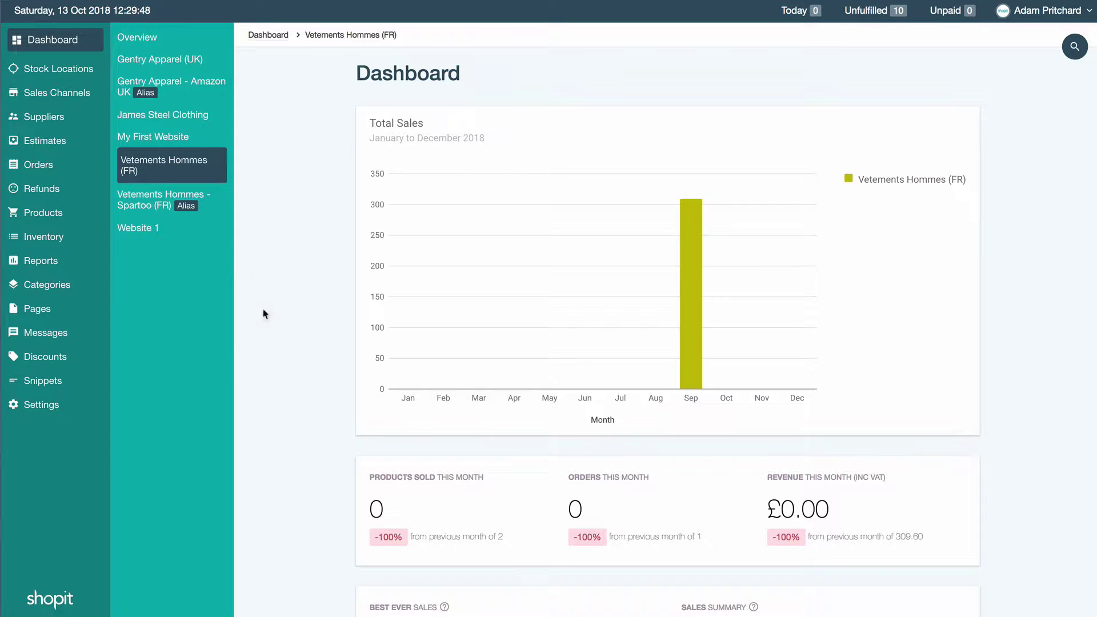
click(136, 37)
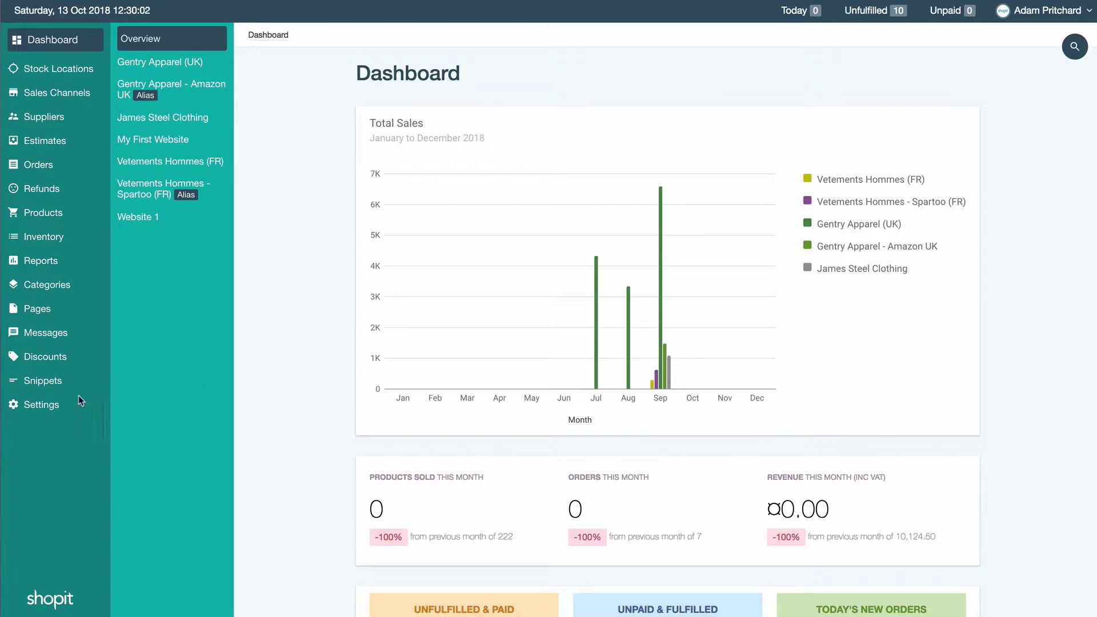
Step: Go to Settings > Roles and open the Website 1 User role for editing
click(49, 407)
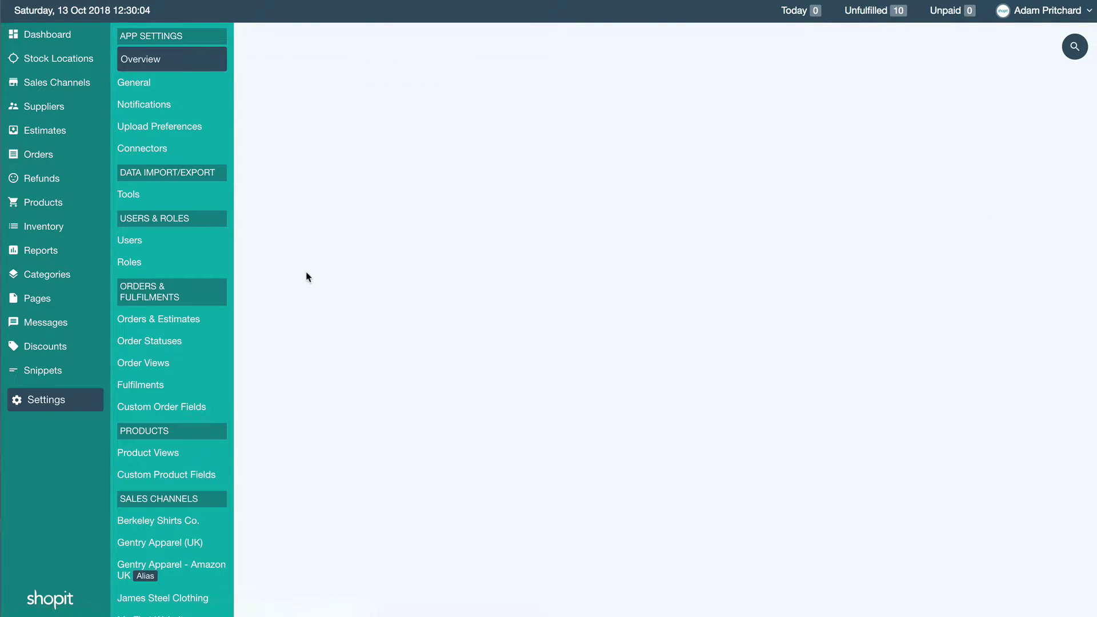
click(130, 263)
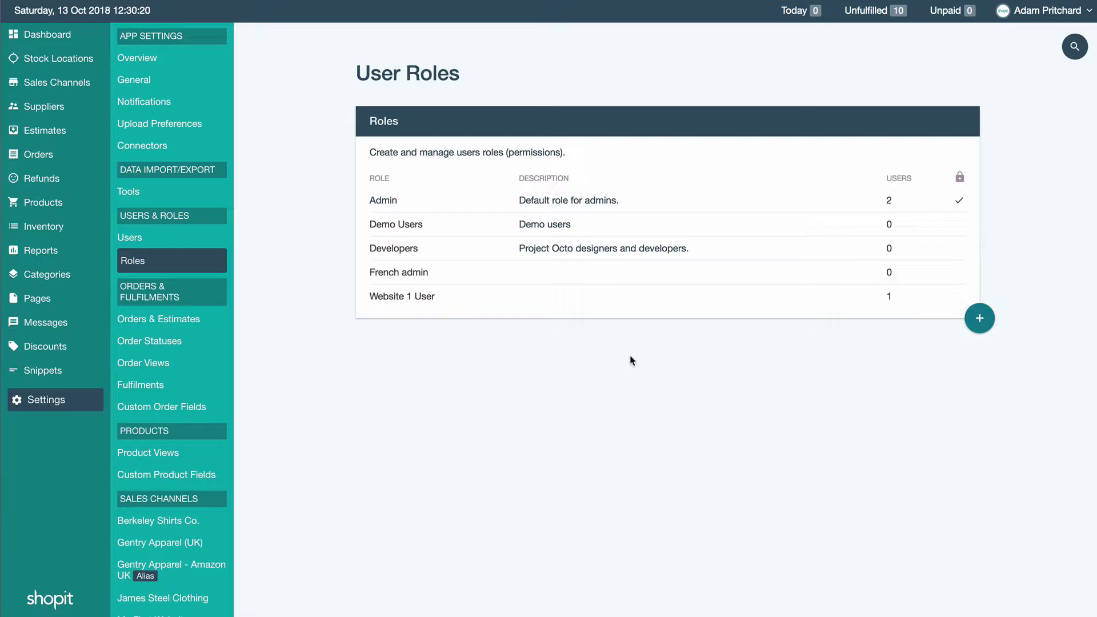
click(419, 297)
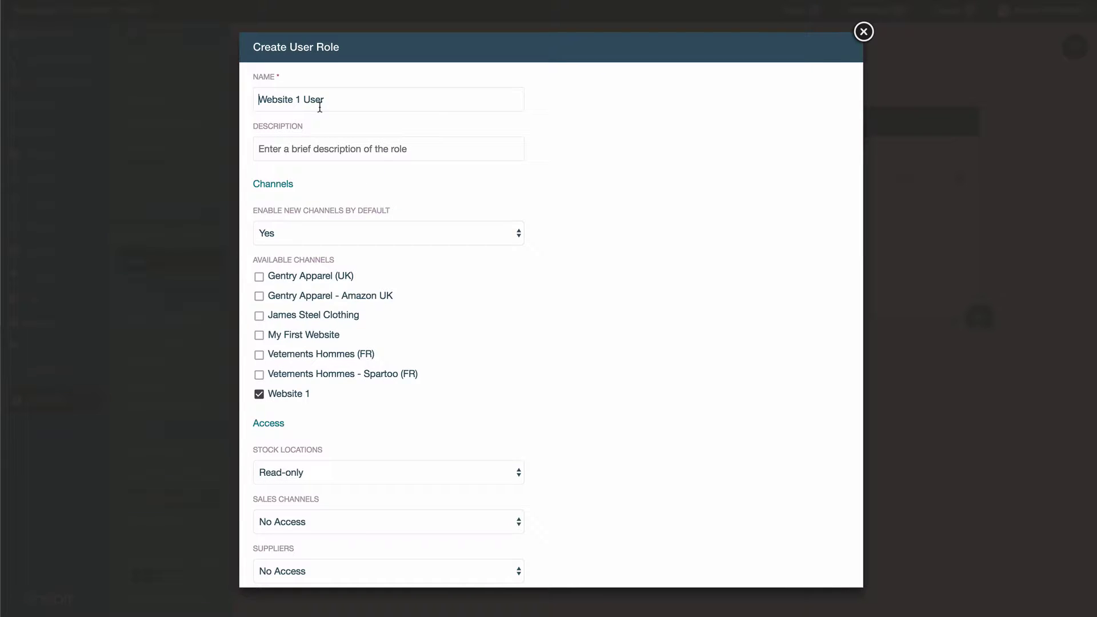
Step: Rename the role 'Website 1 Admin' and describe it as 'Staff user for Website 1'
drag(260, 99, 357, 98)
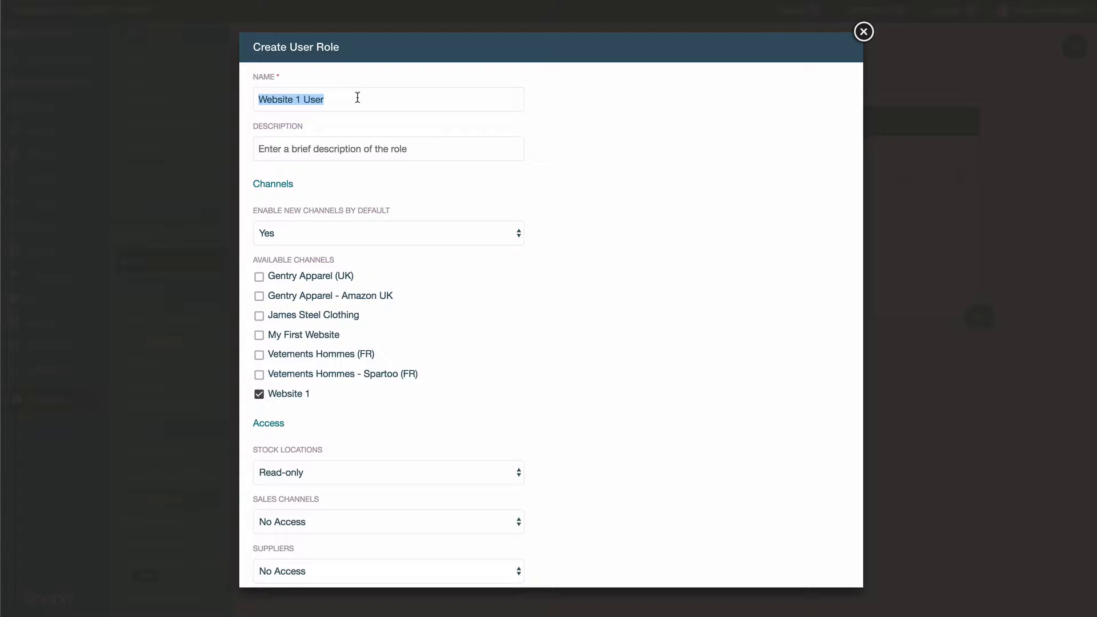
click(357, 97)
key(BackSpace)
key(BackSpace)
key(BackSpace)
key(BackSpace)
text(Admin)
click(258, 149)
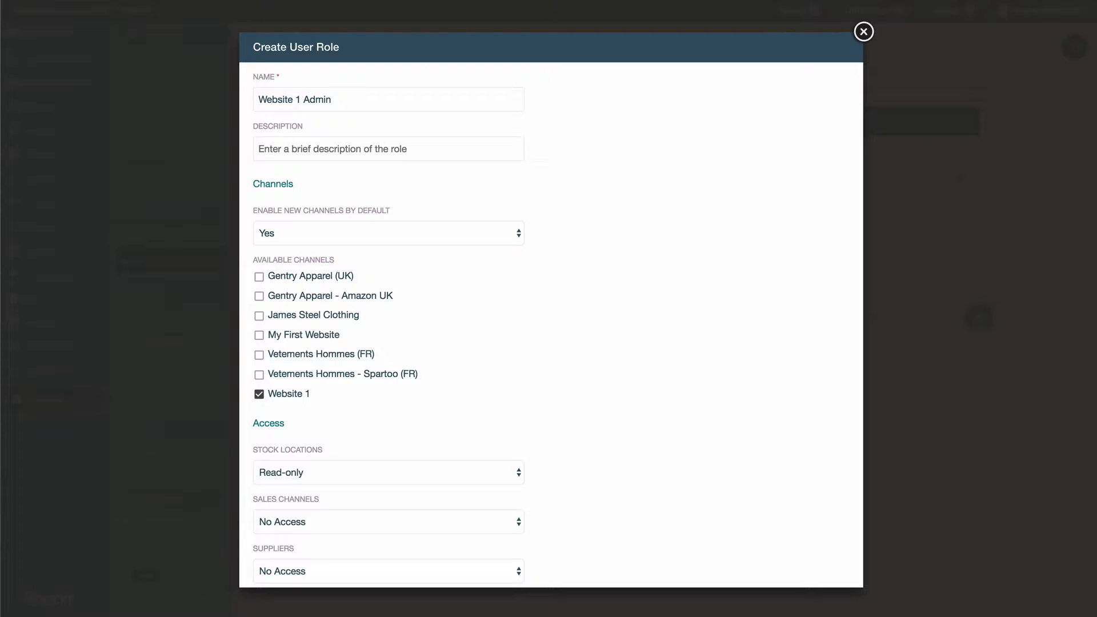
text(Staff user for Website 1)
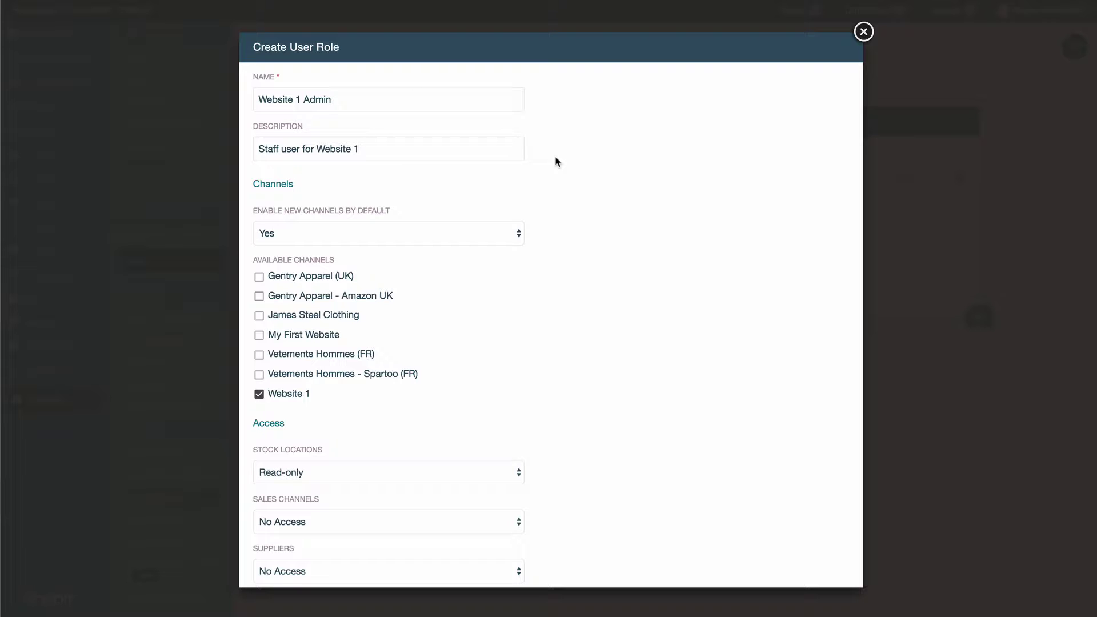
Step: Keep Stock Locations access at Read-only and set Sales Channels access to Read-only
scroll(565, 248, down, 5)
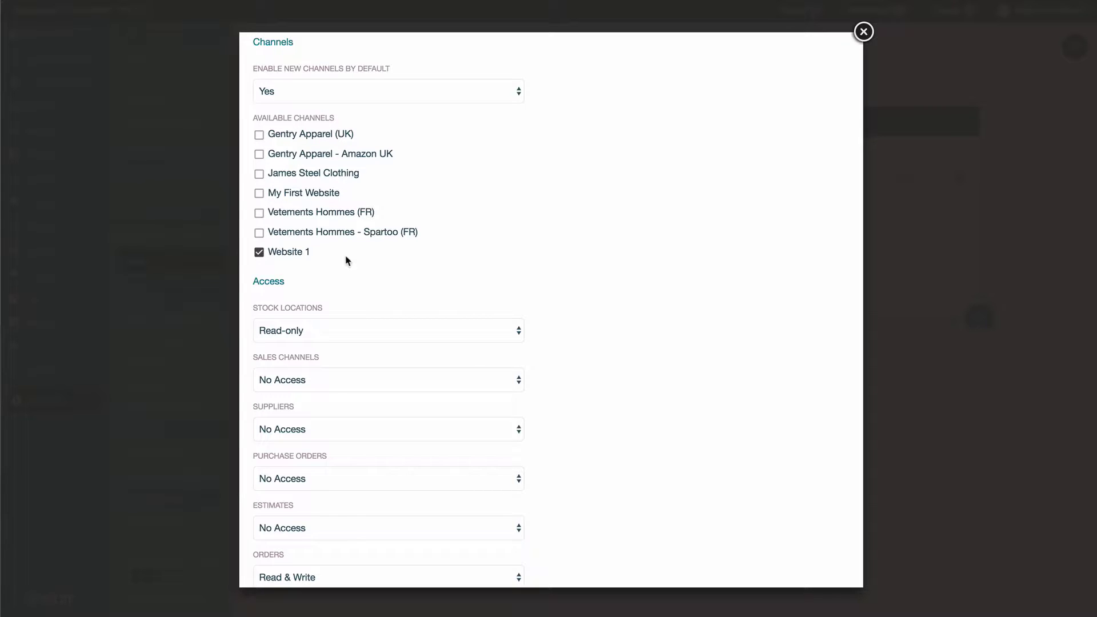
scroll(548, 289, down, 5)
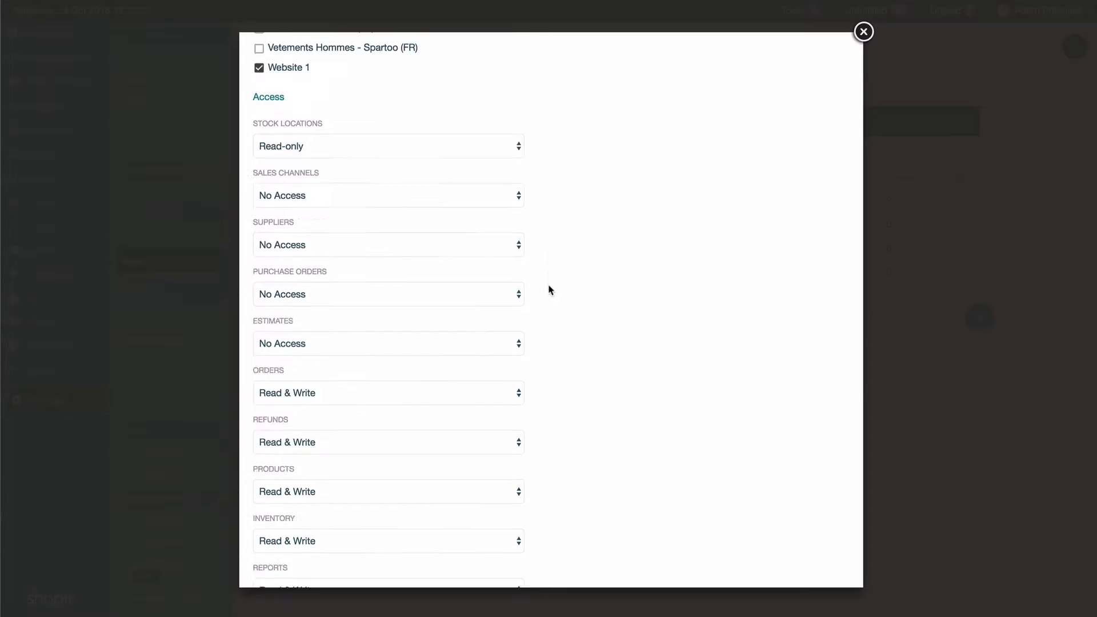
scroll(548, 290, up, 1)
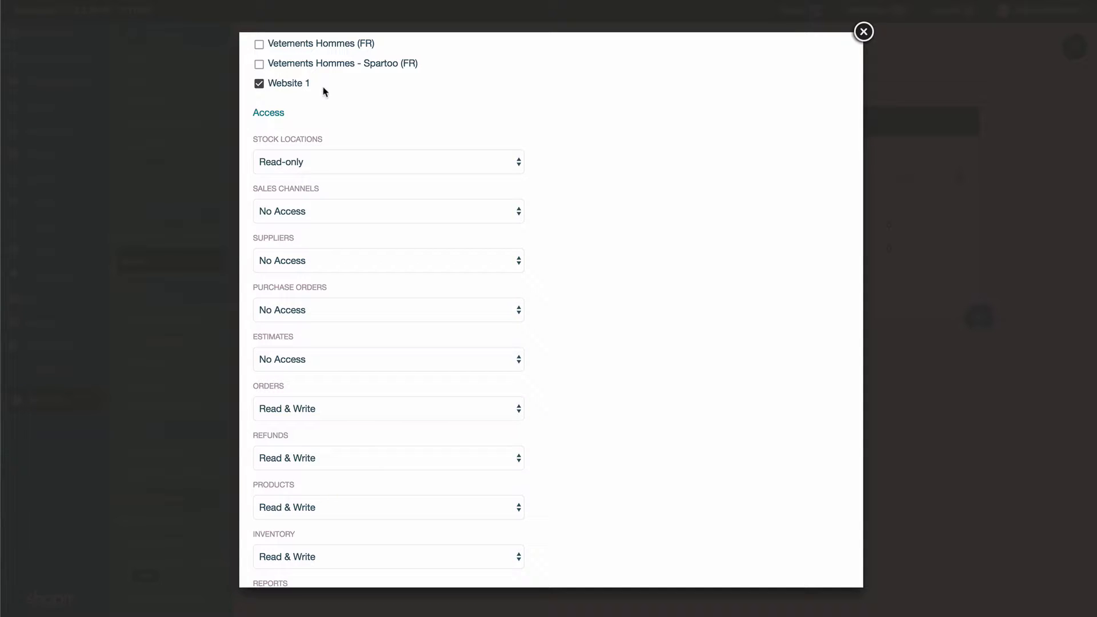
scroll(324, 91, up, 1)
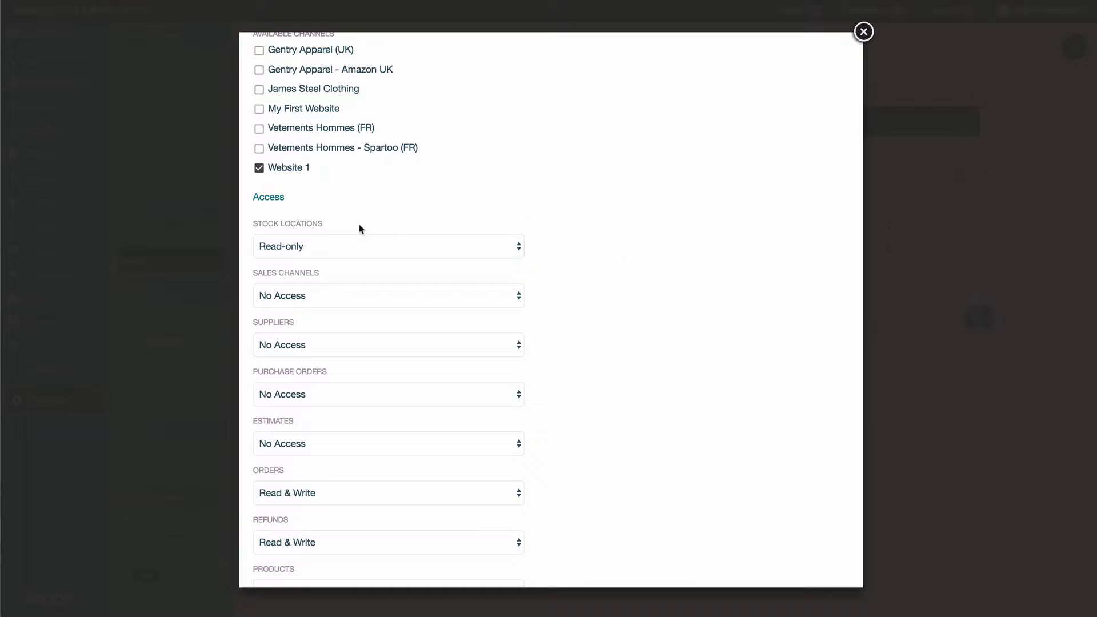
click(331, 246)
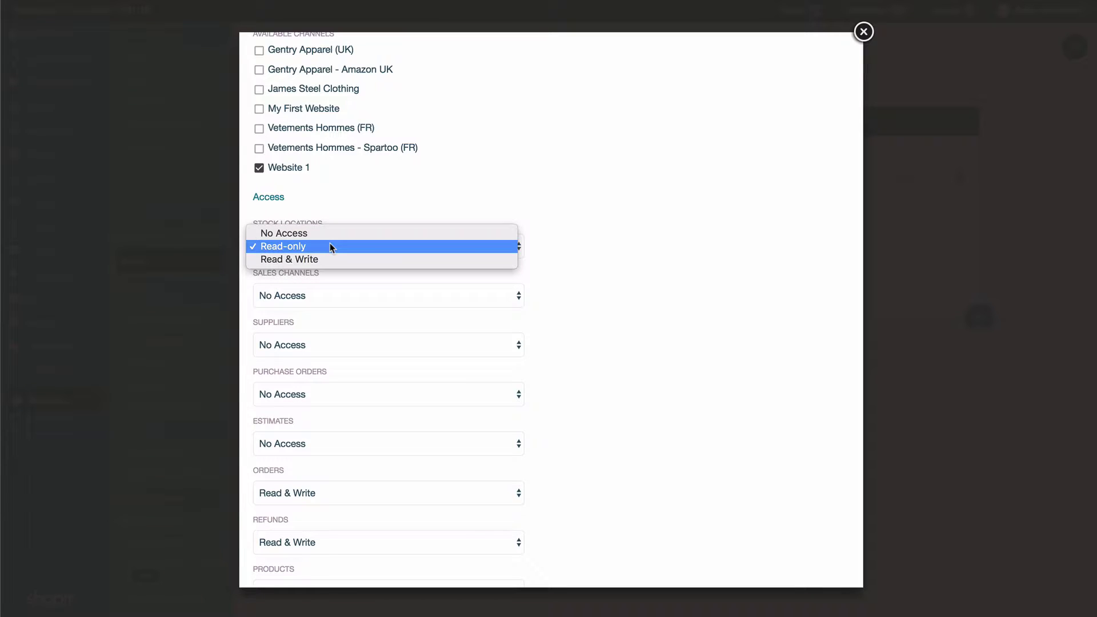
click(337, 247)
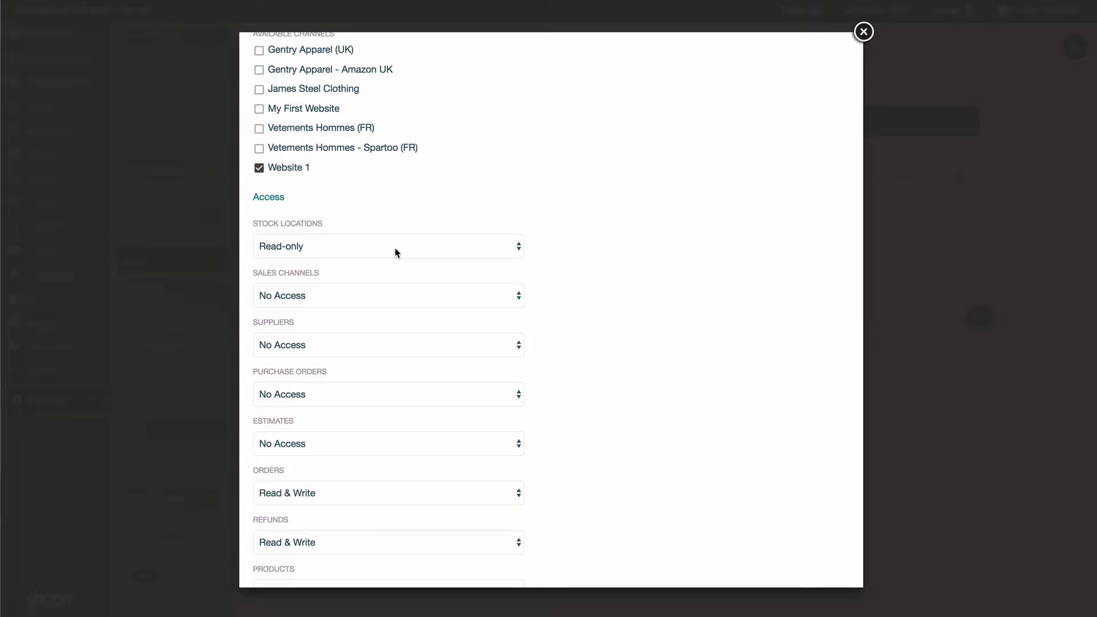
click(387, 295)
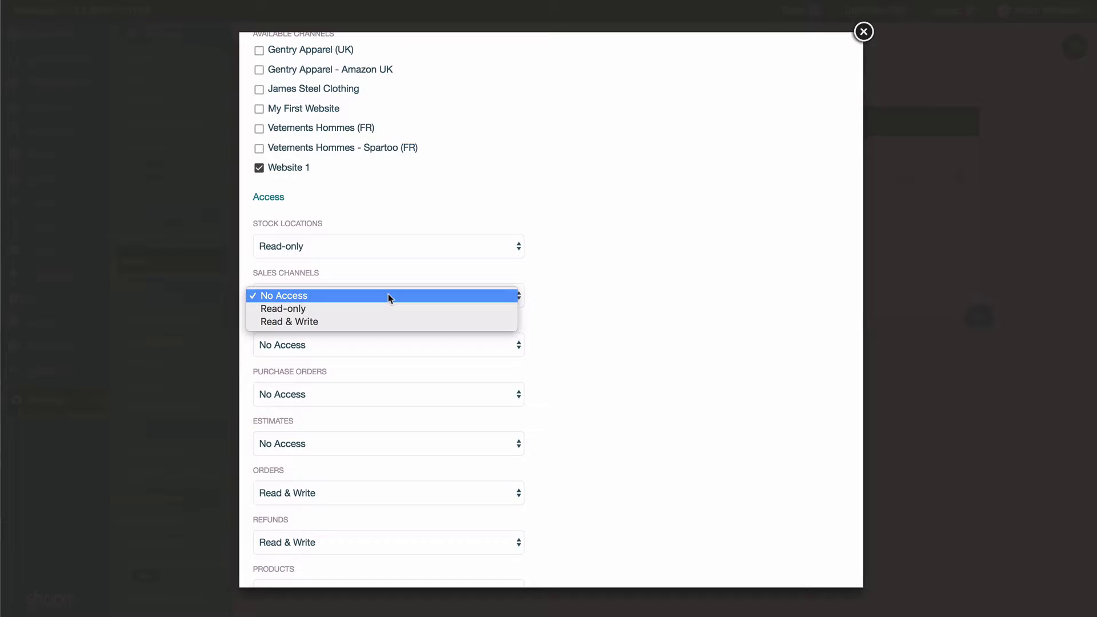
click(431, 308)
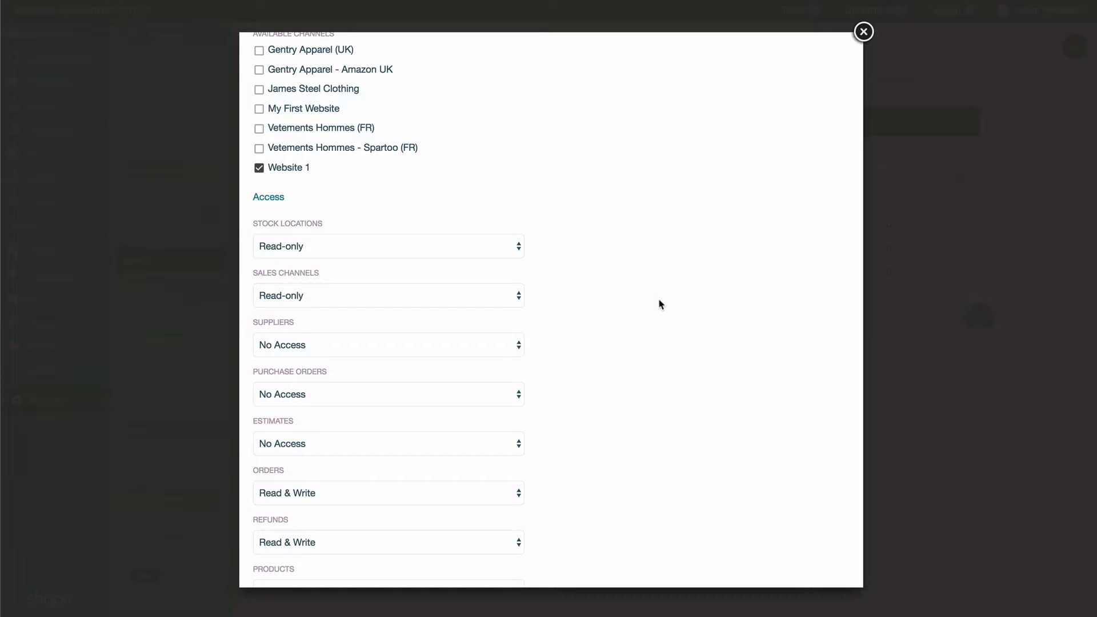
Step: Leave Suppliers at No Access and Products at Read & Write, and set Reports to Read-only
scroll(661, 336, down, 3)
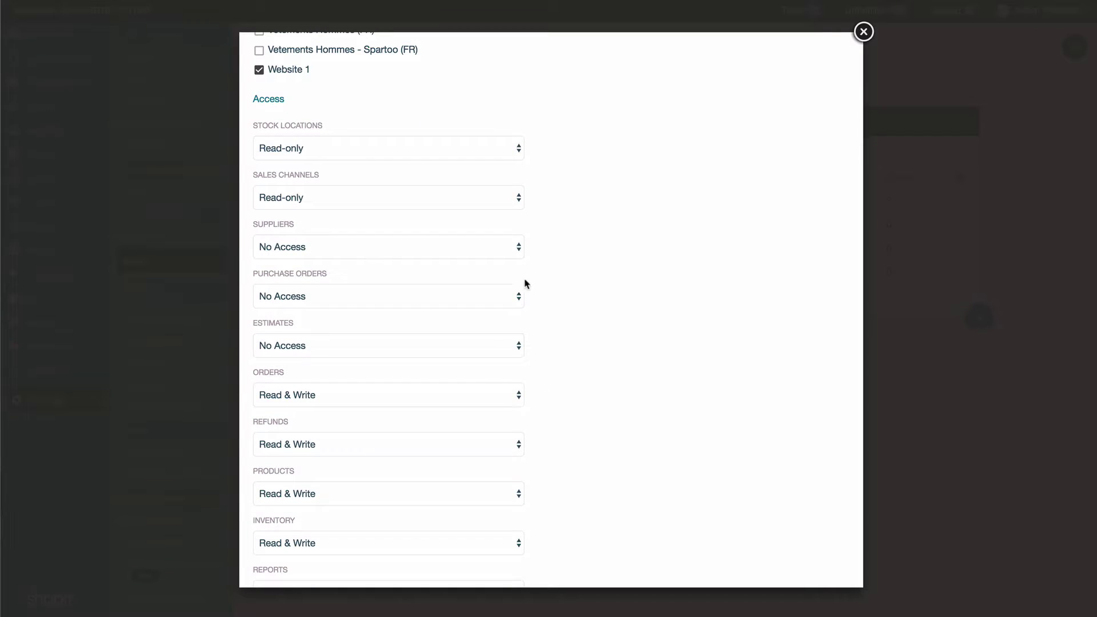
click(362, 257)
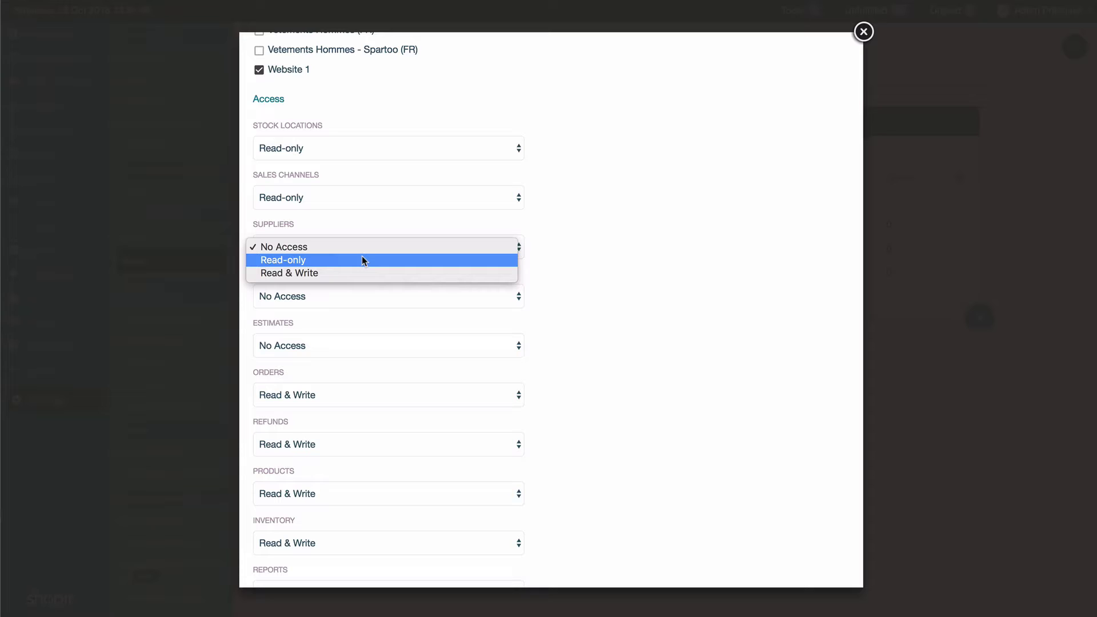
click(622, 265)
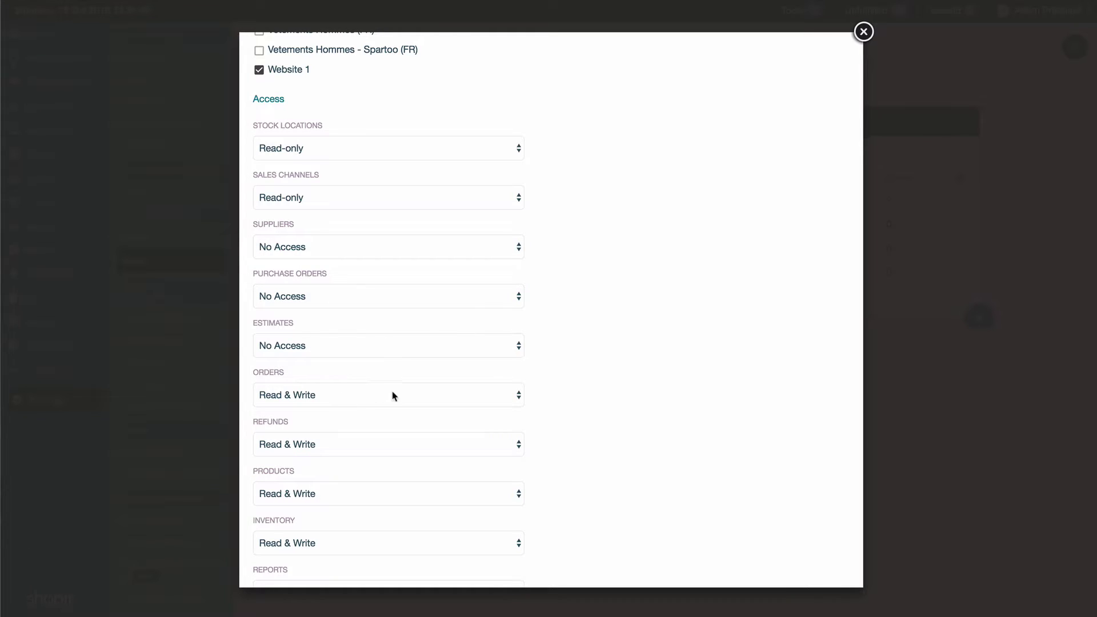
scroll(392, 395, down, 3)
scroll(305, 341, down, 1)
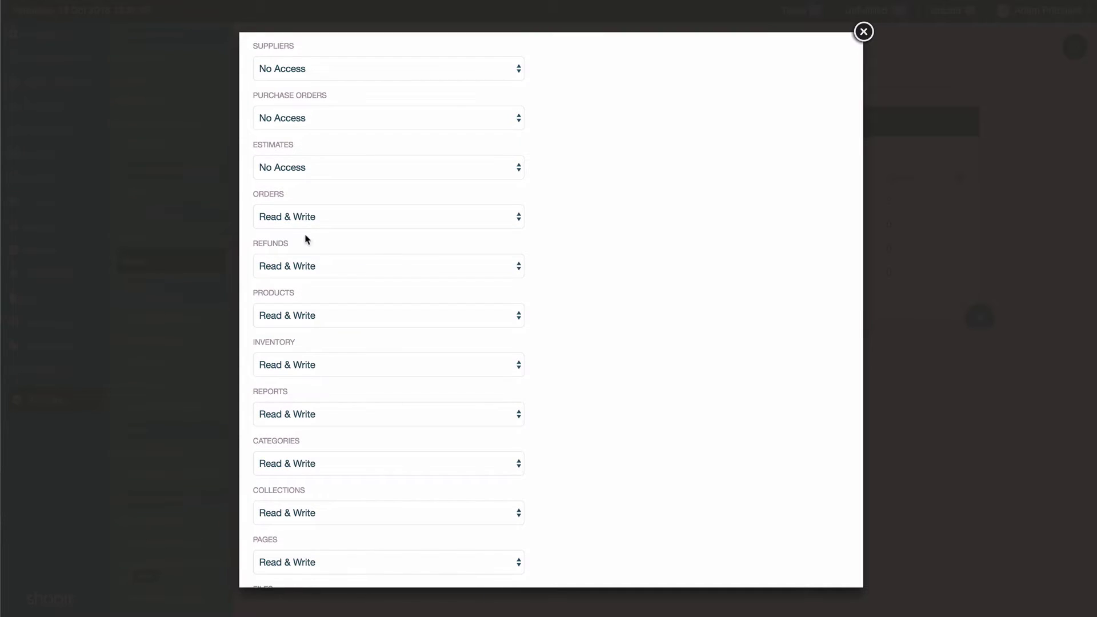
click(311, 324)
click(310, 318)
scroll(407, 424, down, 5)
click(369, 238)
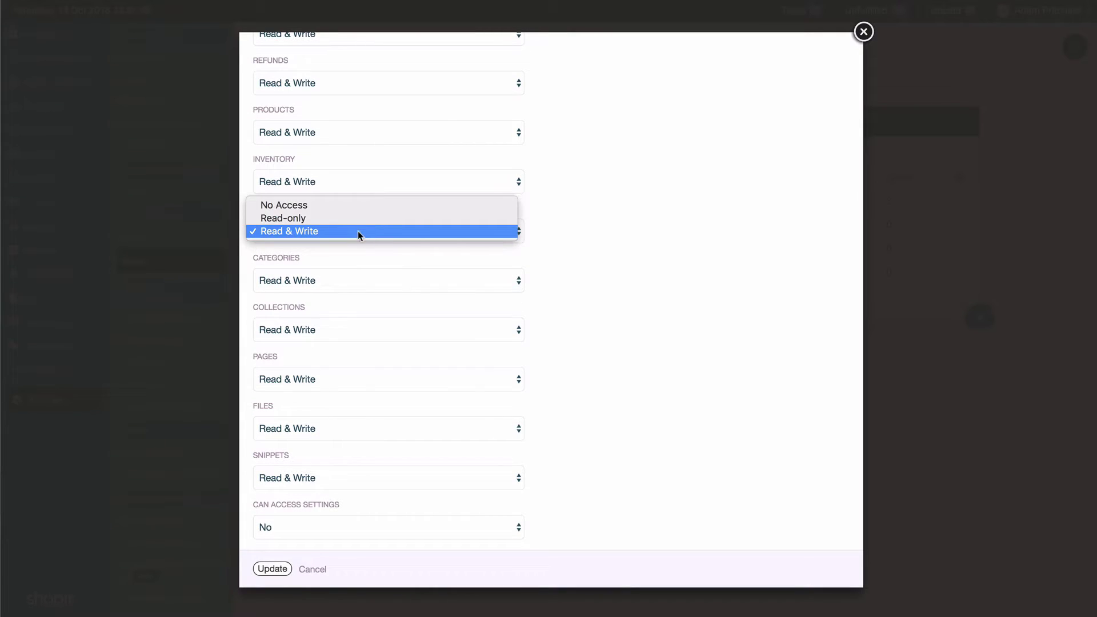
click(335, 223)
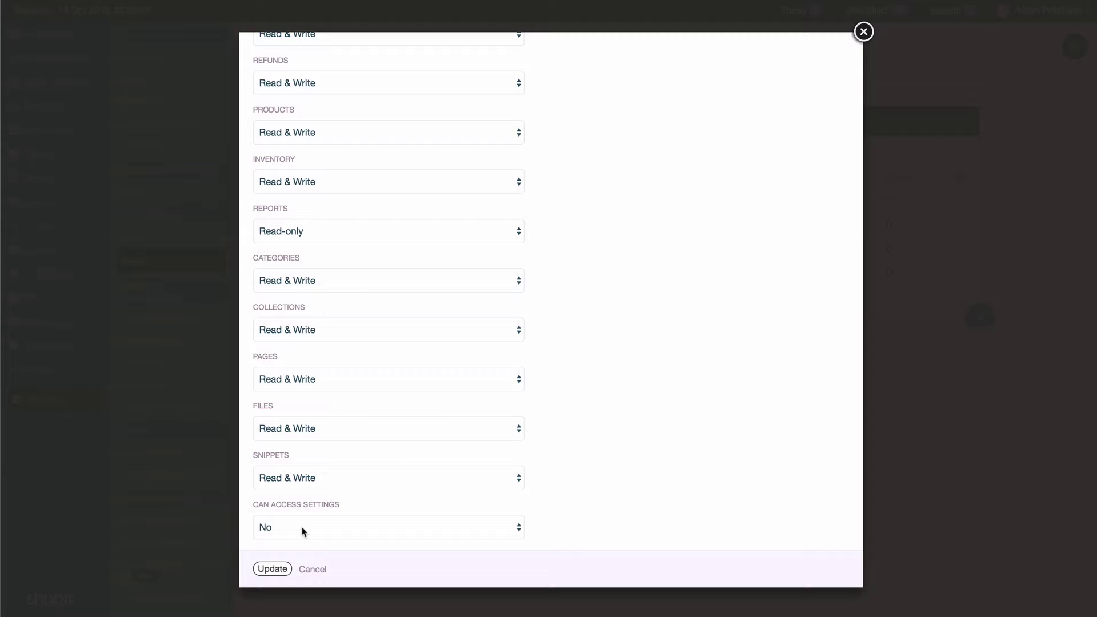
Step: Save the role and start adding a new user from the Users list
click(276, 569)
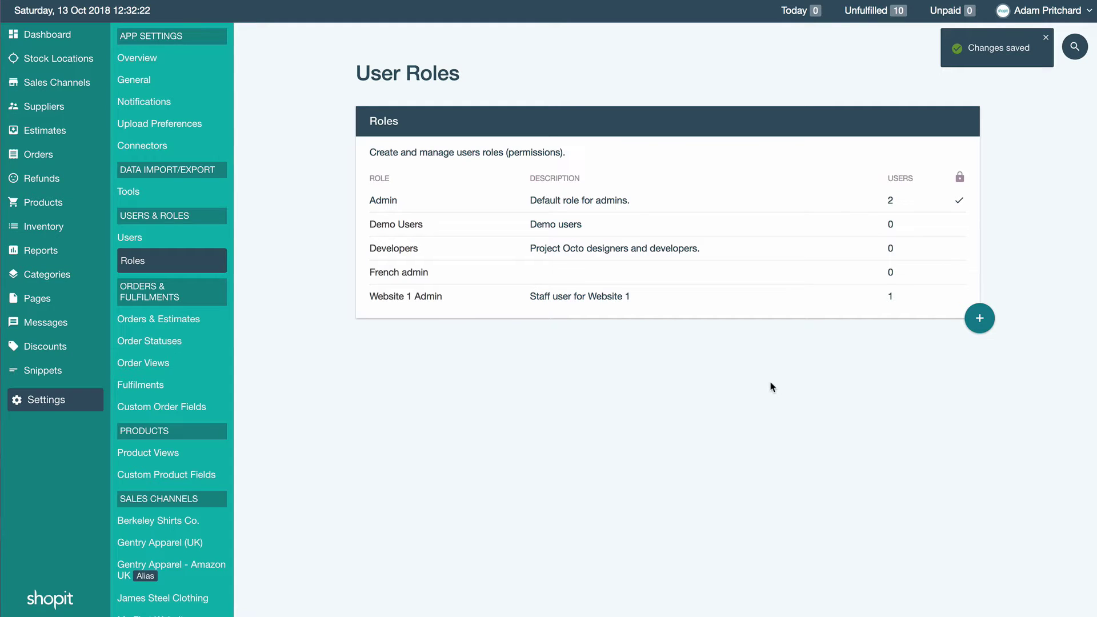
click(144, 233)
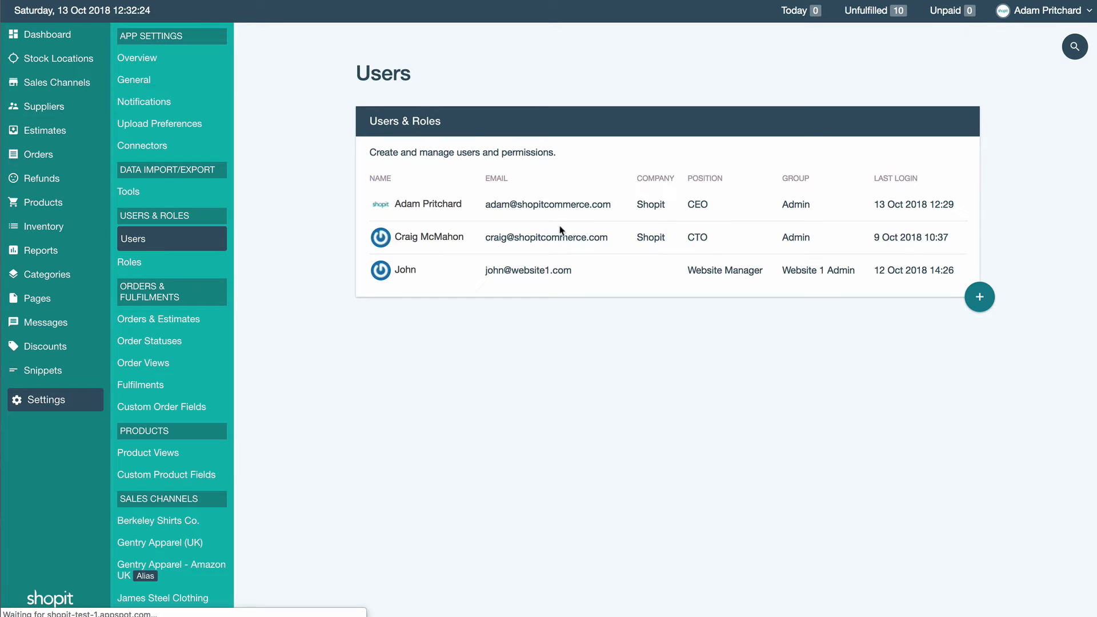
click(979, 296)
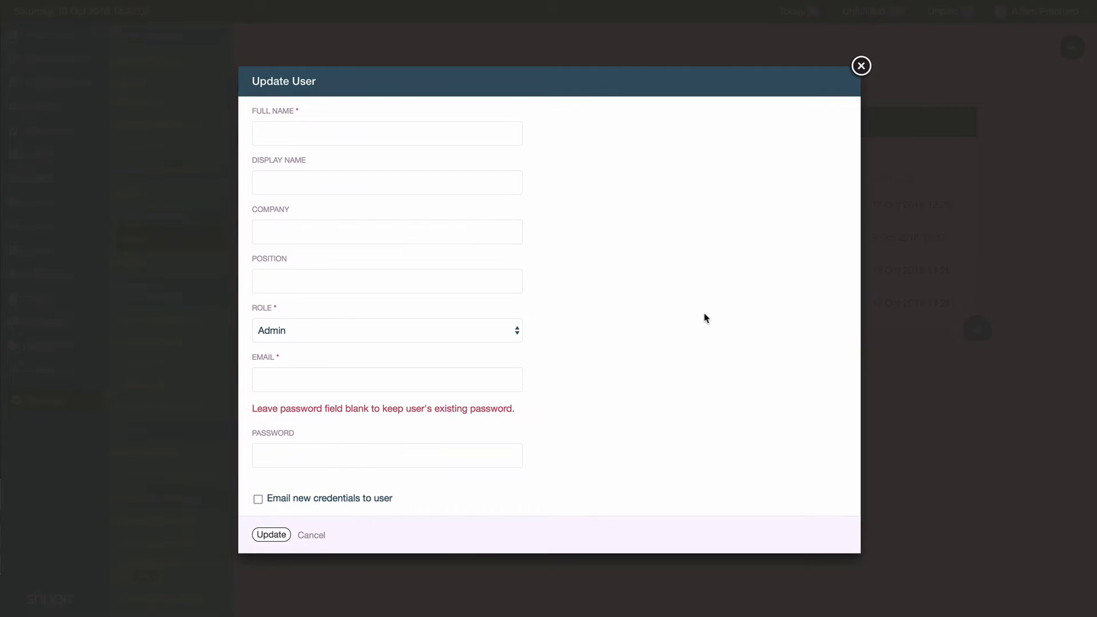
Step: Enter the new user's full name and the position 'Website 1 Admin'
click(352, 136)
text(Melanie)
key(Tab)
key(Tab)
text(Websitwe)
key(BackSpace)
key(BackSpace)
key(BackSpace)
text(e 1 Admin)
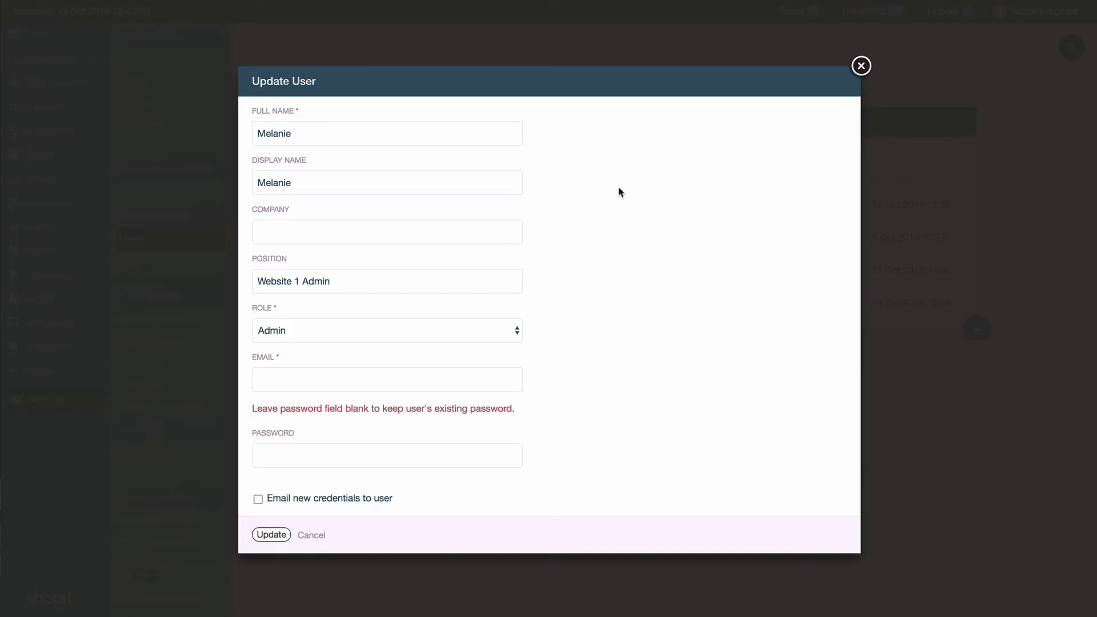
Step: Assign the Website 1 Admin role, autofill the saved email and password, and save the user
click(321, 332)
click(320, 381)
click(320, 381)
text(mel)
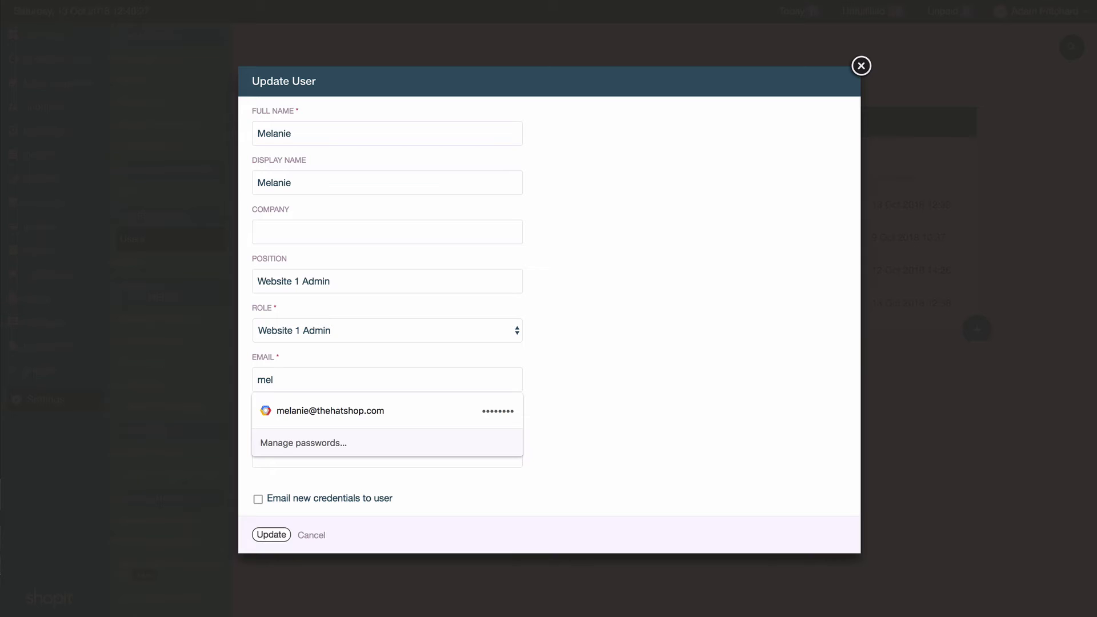
key(Down)
key(Return)
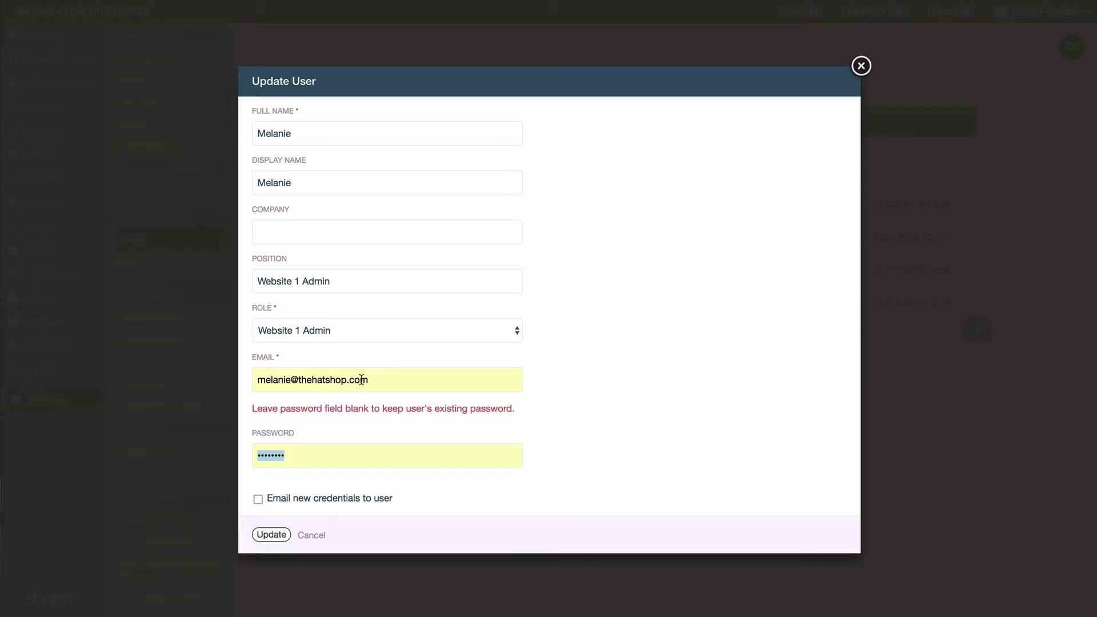
click(265, 534)
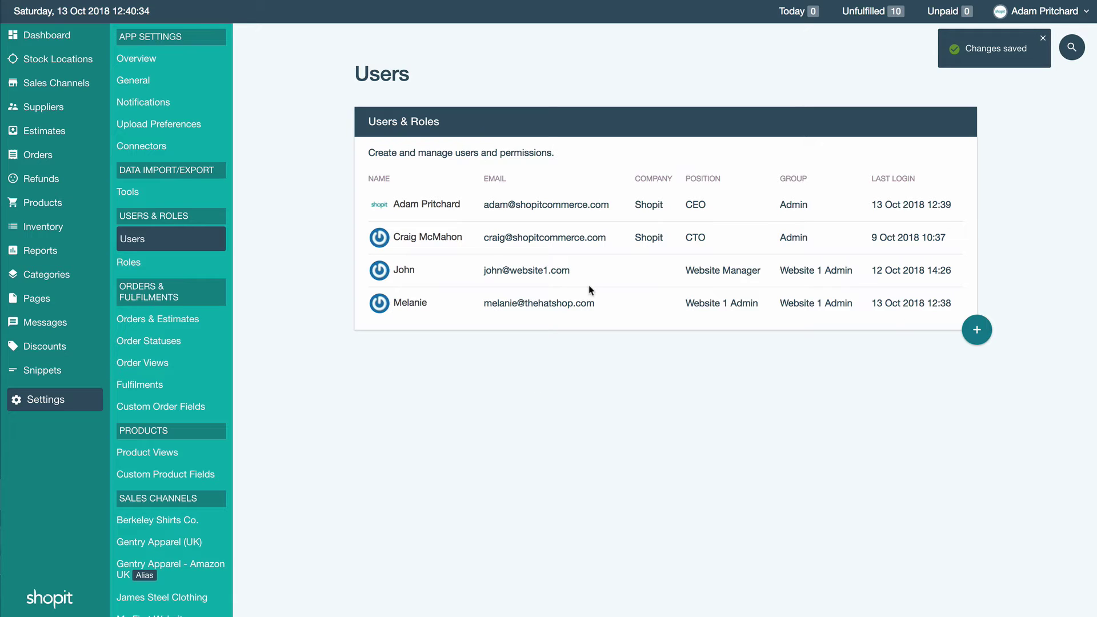
Step: Log out of the administrator account and log in as the new user with saved credentials
click(1068, 4)
click(1018, 76)
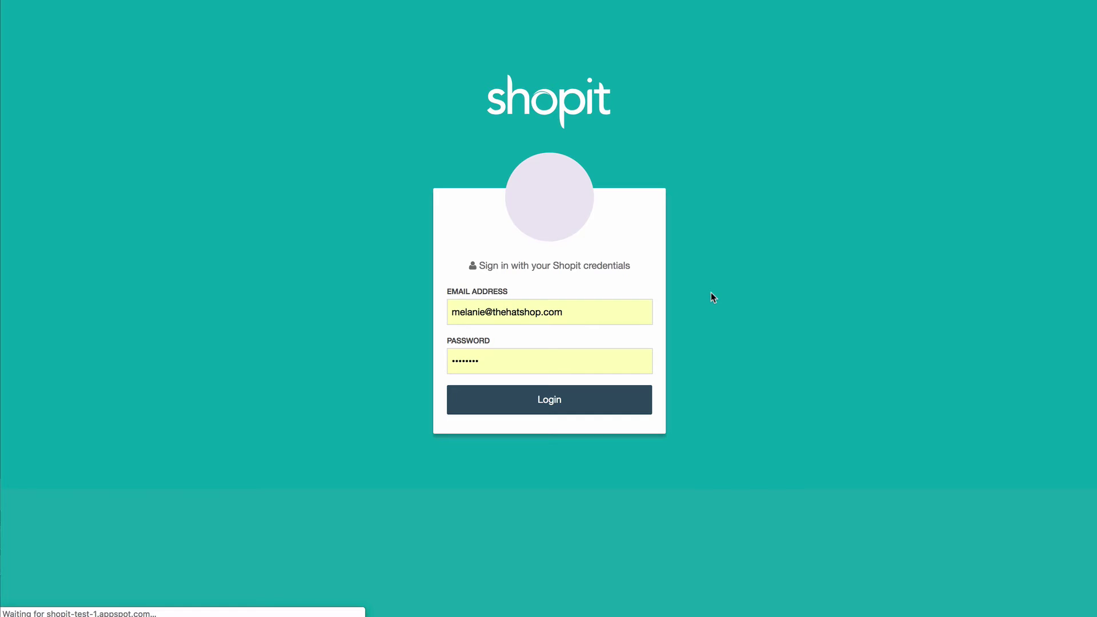
click(598, 312)
click(578, 403)
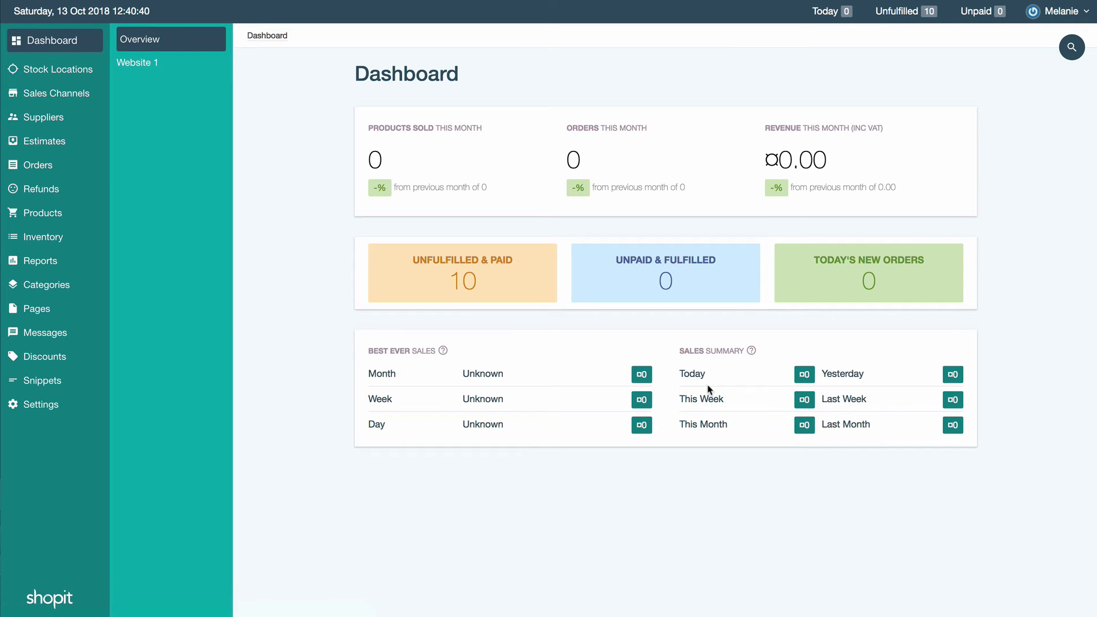
Step: View Website 1, the Bristol Store location and the Gentry Apparel - Amazon UK channel, then Orders
click(143, 64)
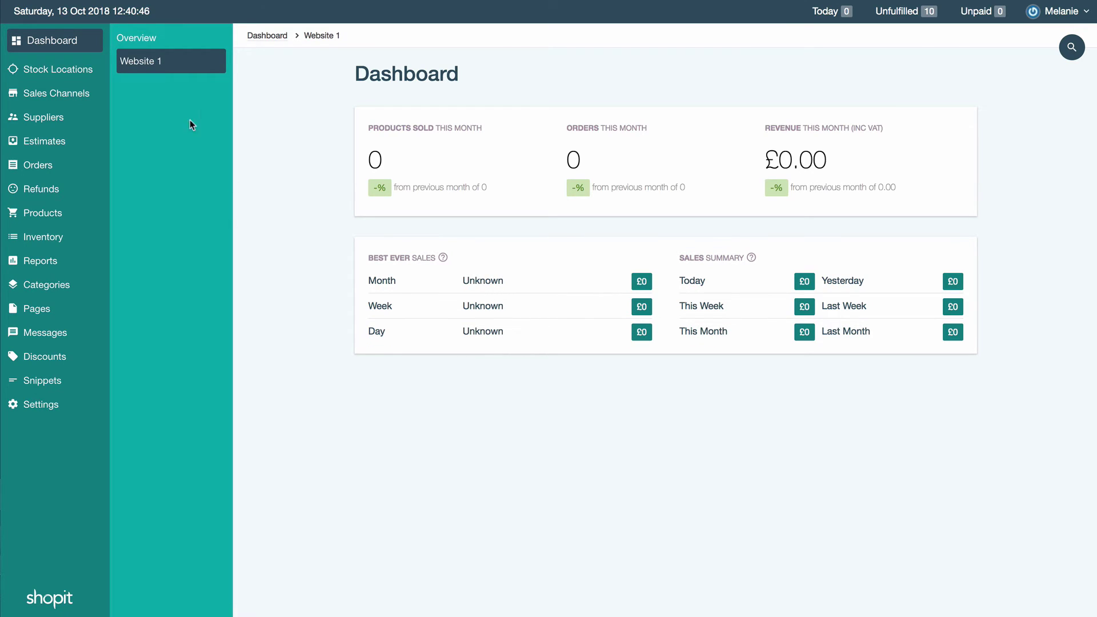
click(70, 70)
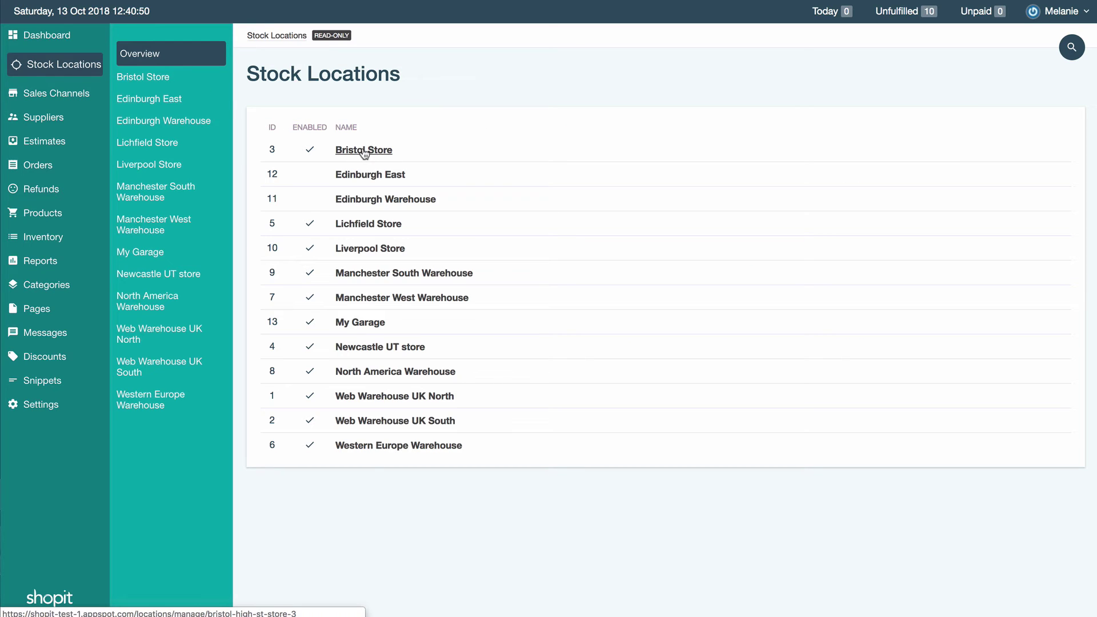
click(364, 150)
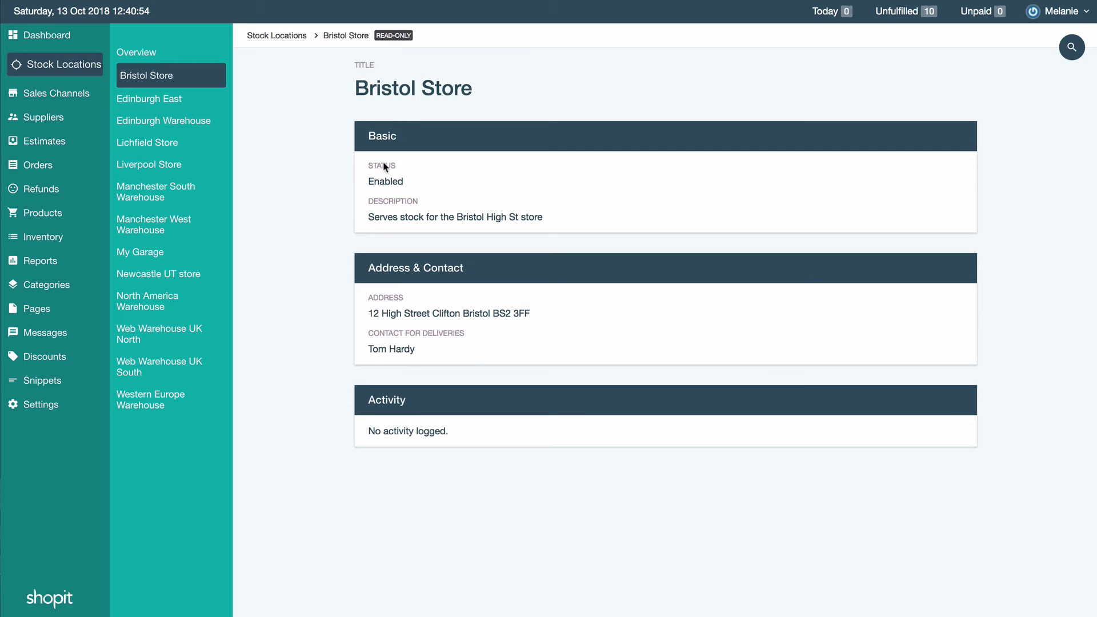
click(63, 93)
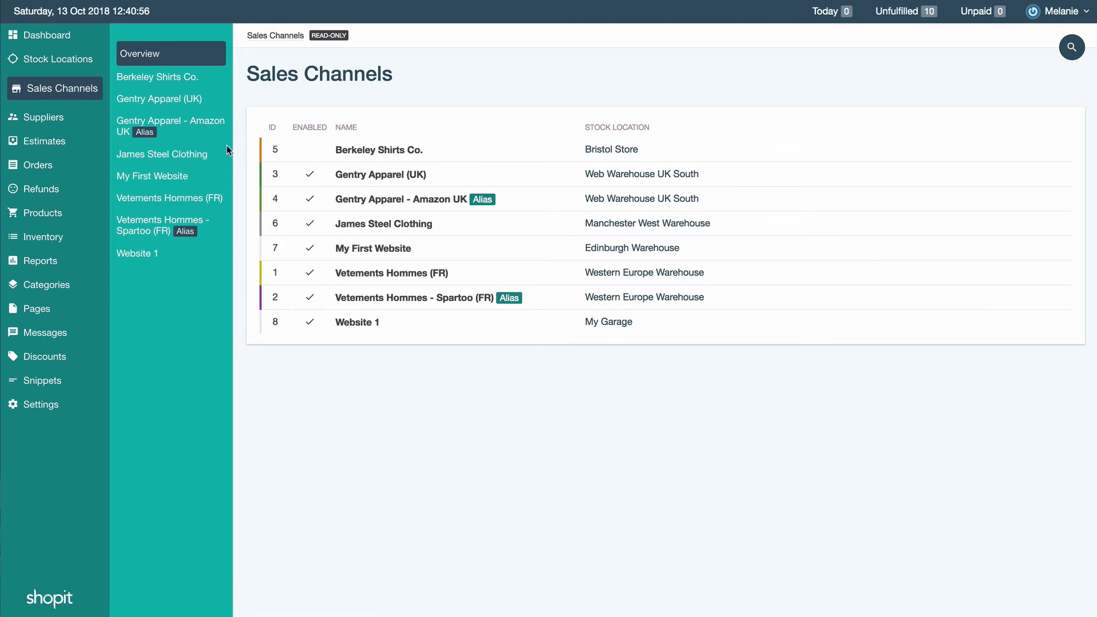
click(351, 200)
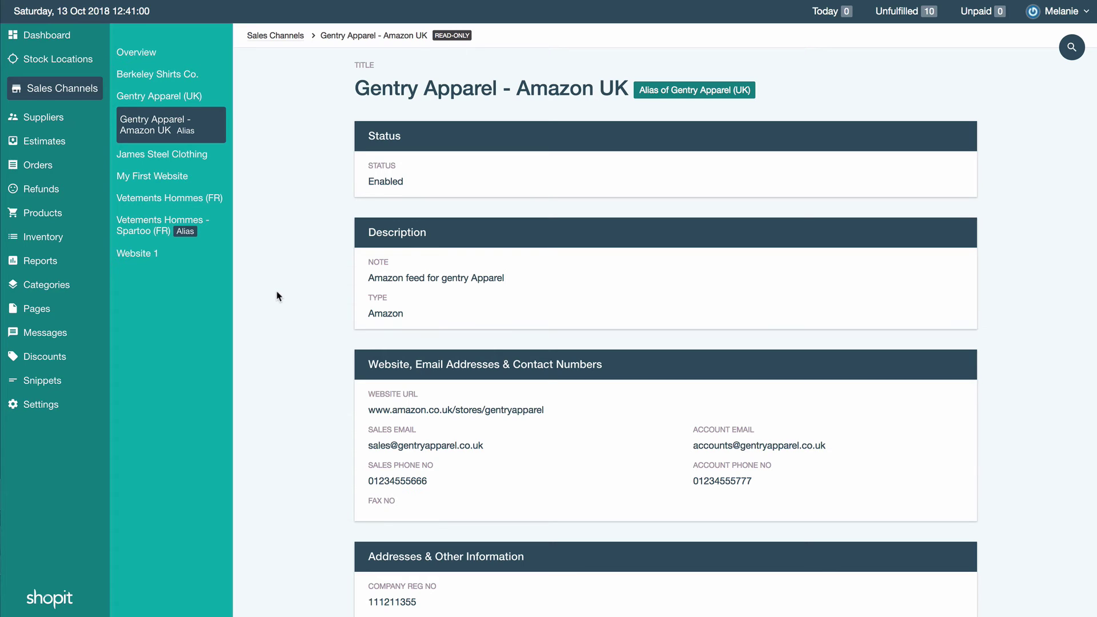
click(44, 172)
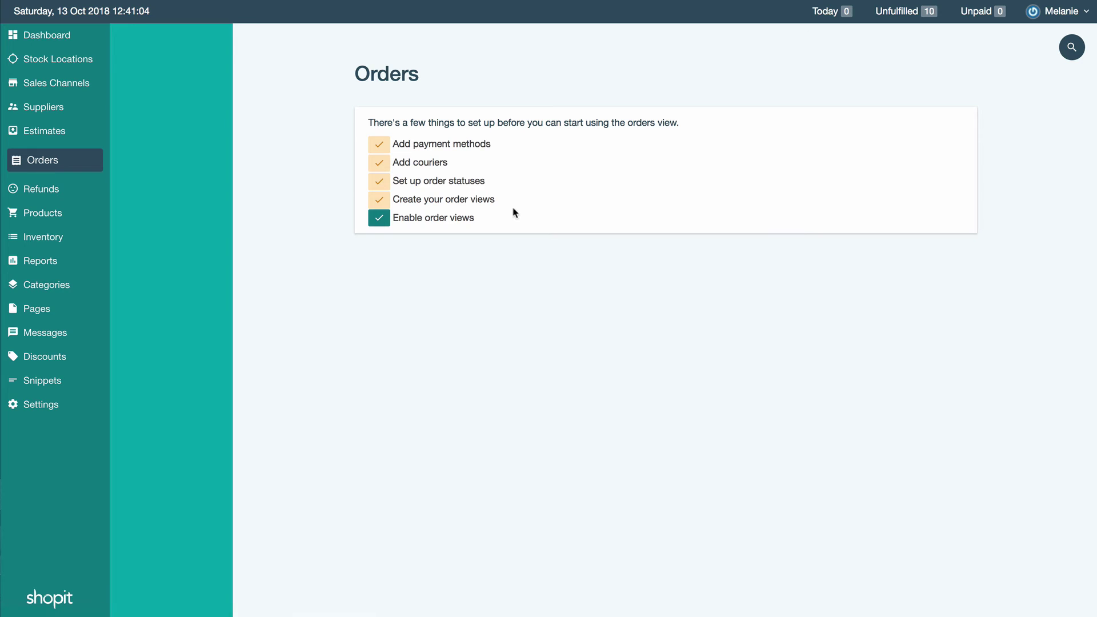
Step: Open and cancel the order and product view selections without changes, then go to Pages
click(444, 219)
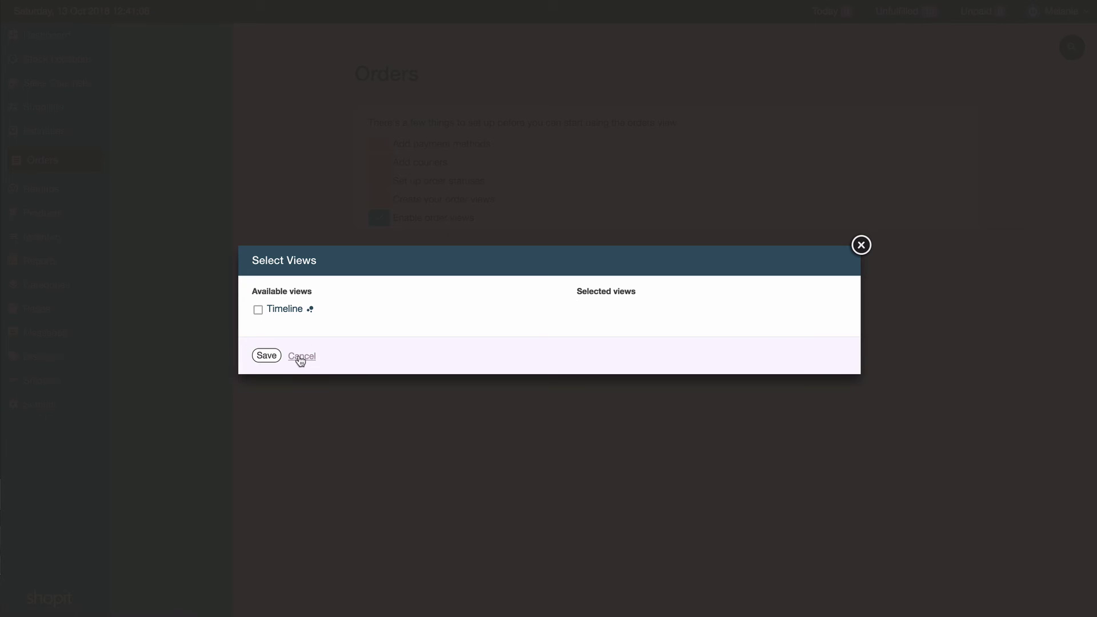
click(298, 357)
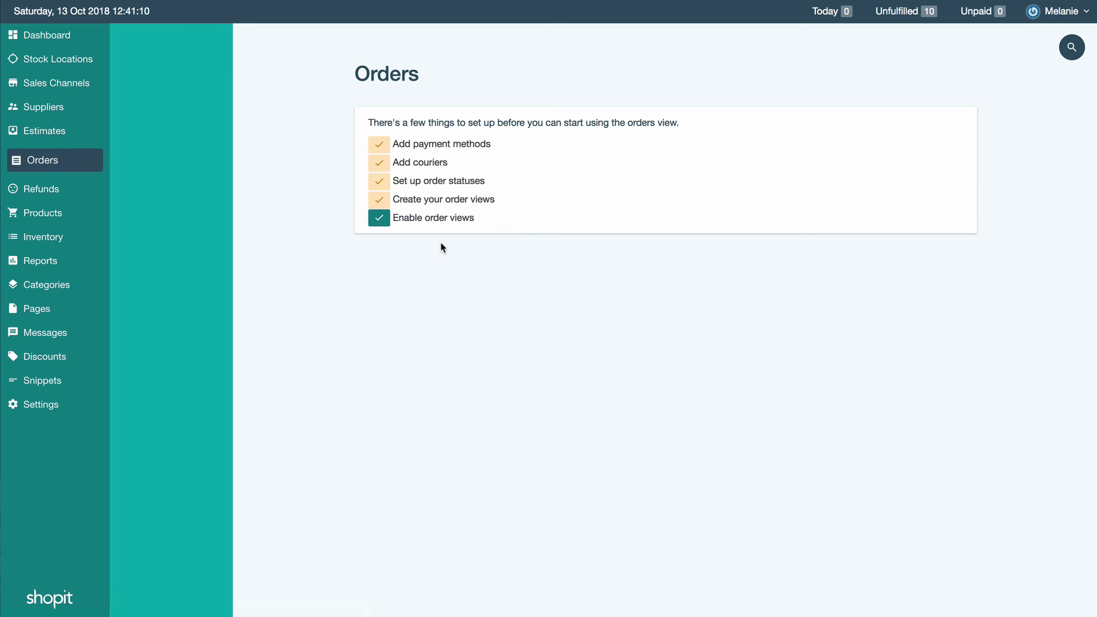
click(50, 214)
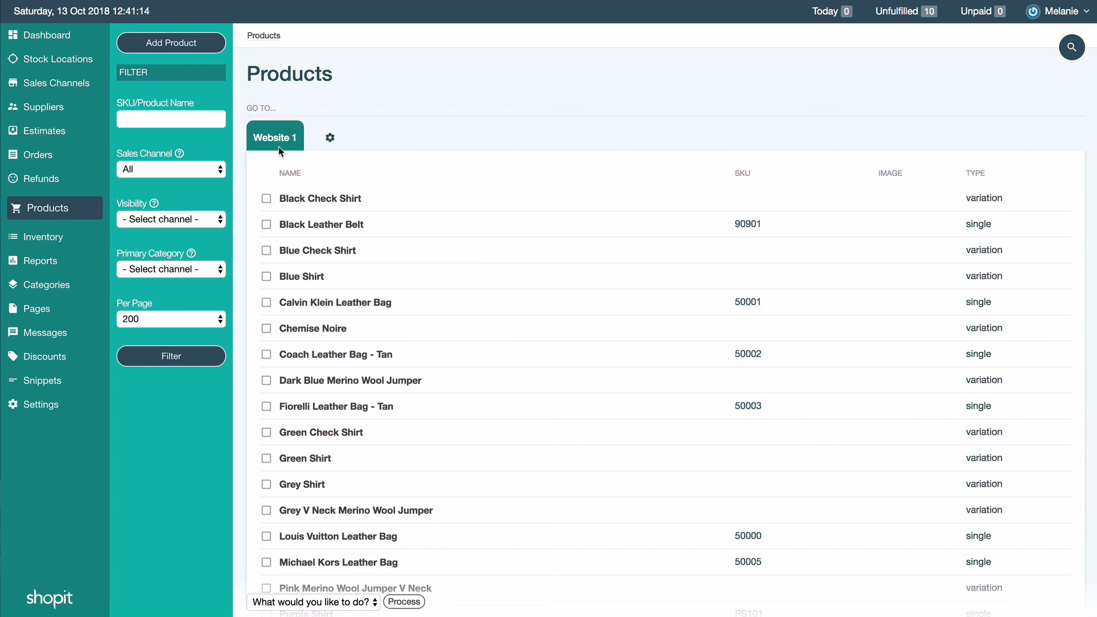
scroll(529, 388, down, 5)
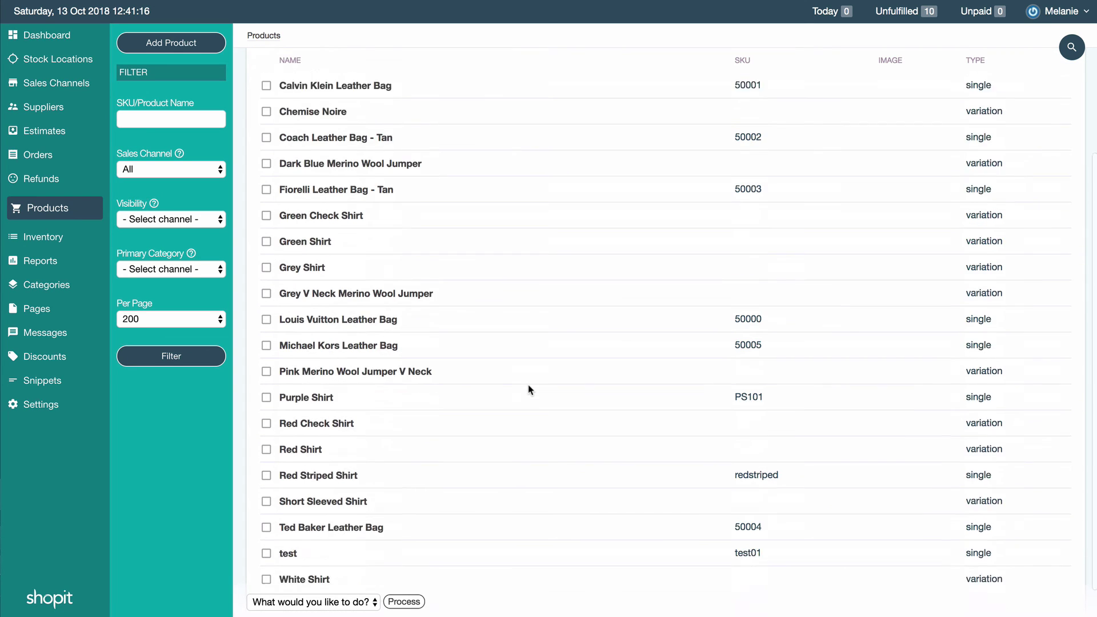
scroll(529, 388, up, 5)
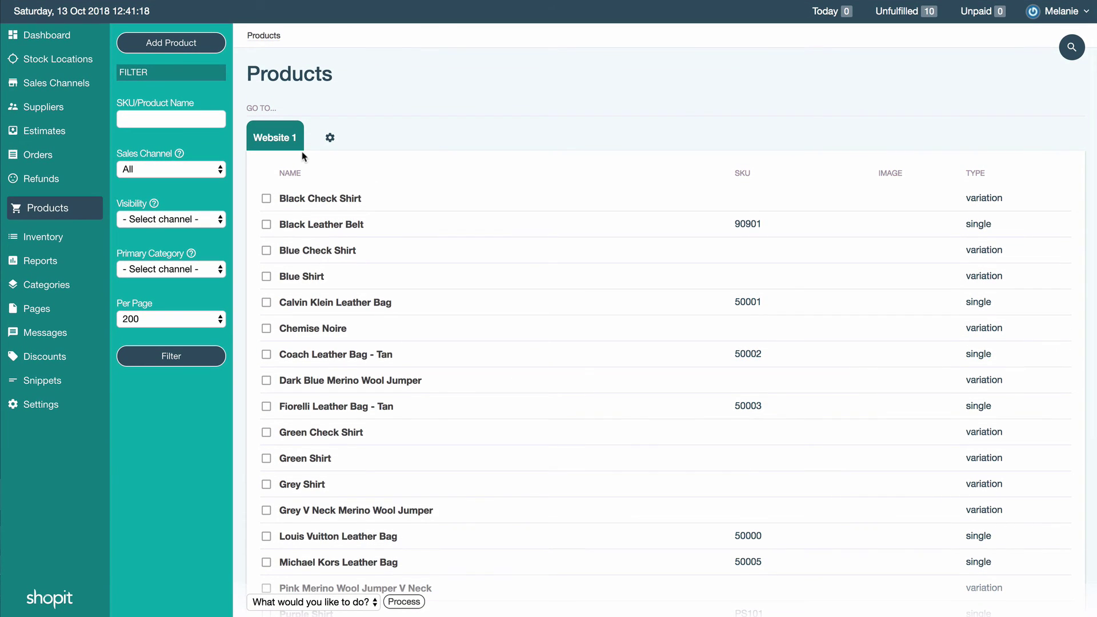
click(330, 139)
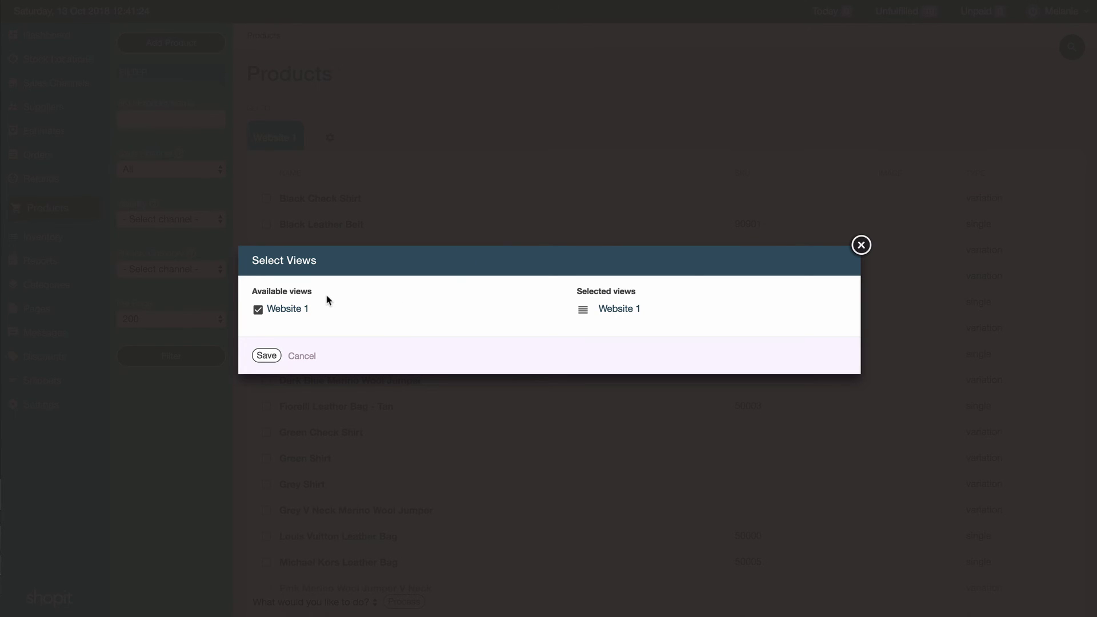
click(311, 357)
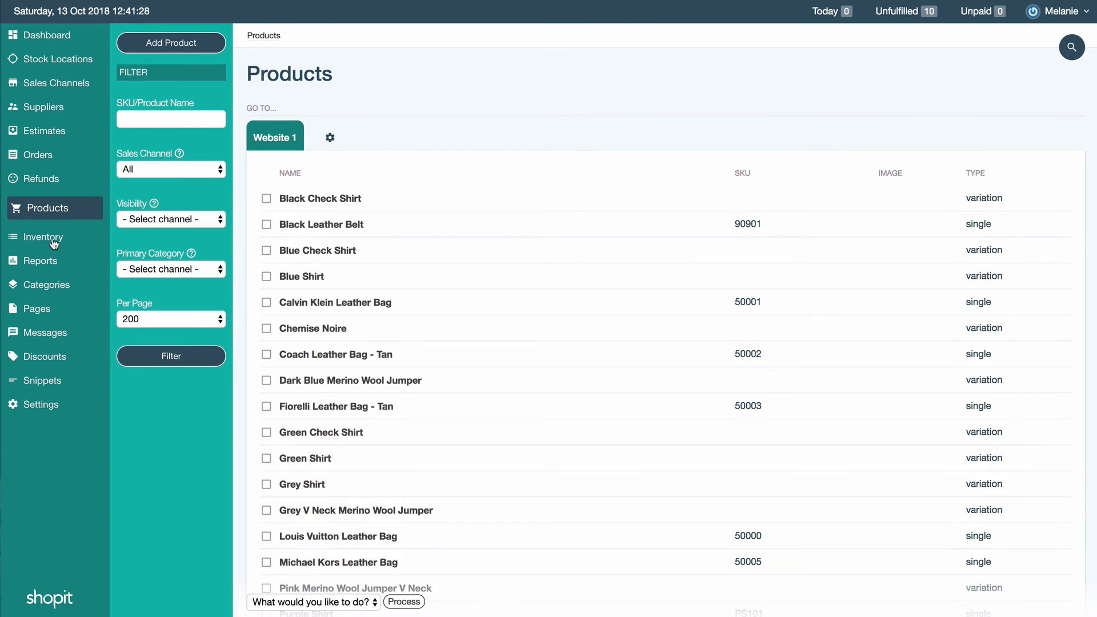
click(49, 310)
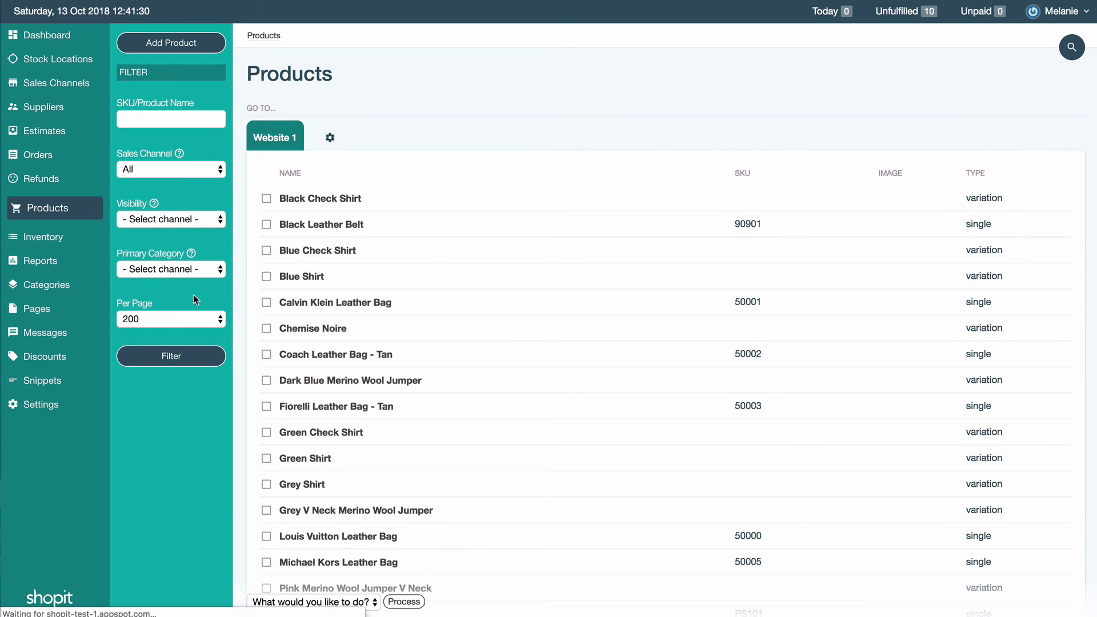
Step: Expand Hawaiian Shirts in Categories, hit the Settings permission error, go back, and log out
click(52, 278)
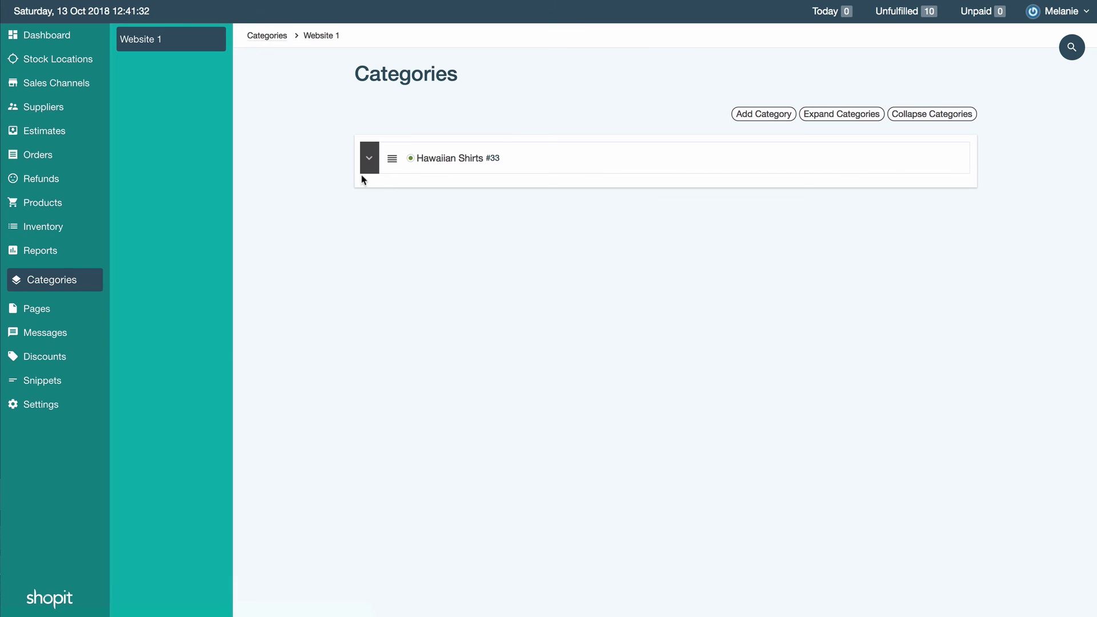
click(369, 161)
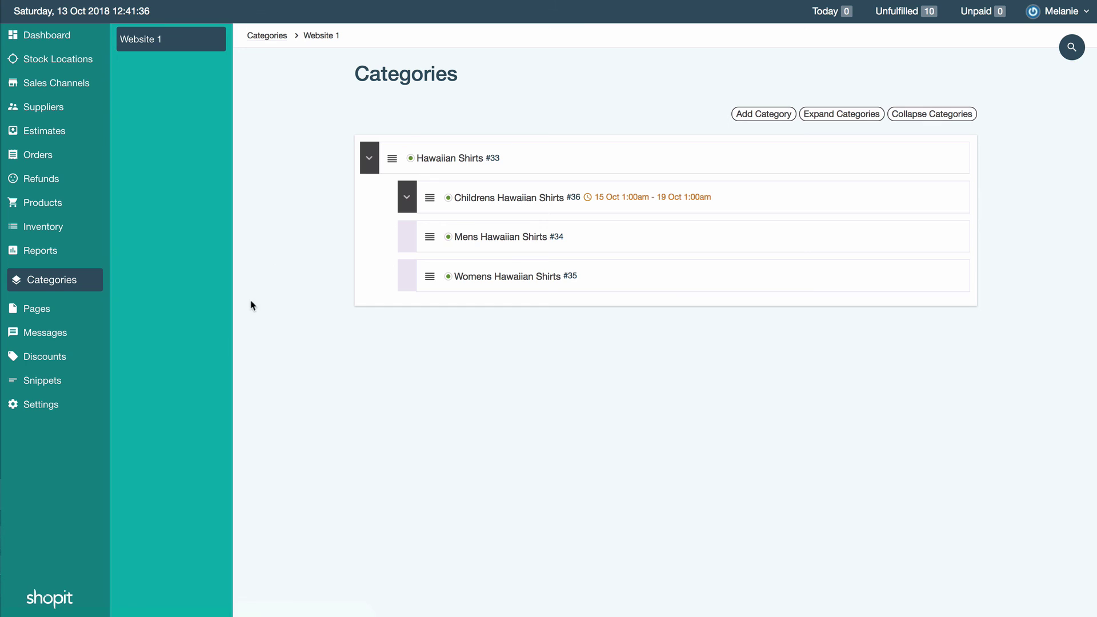
click(49, 409)
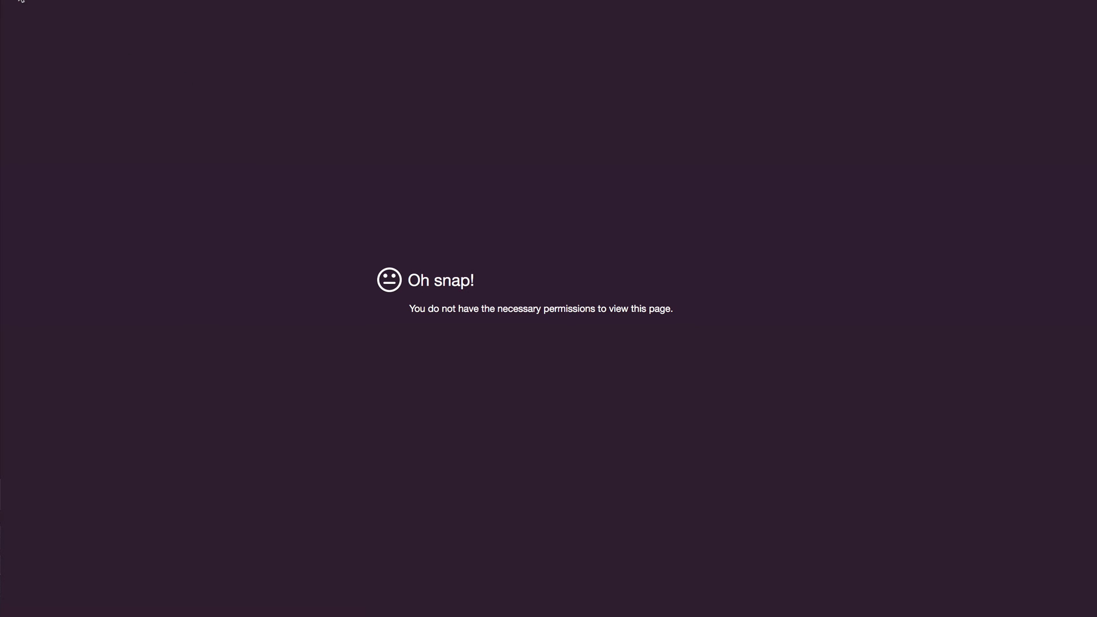
key(super+bracketleft)
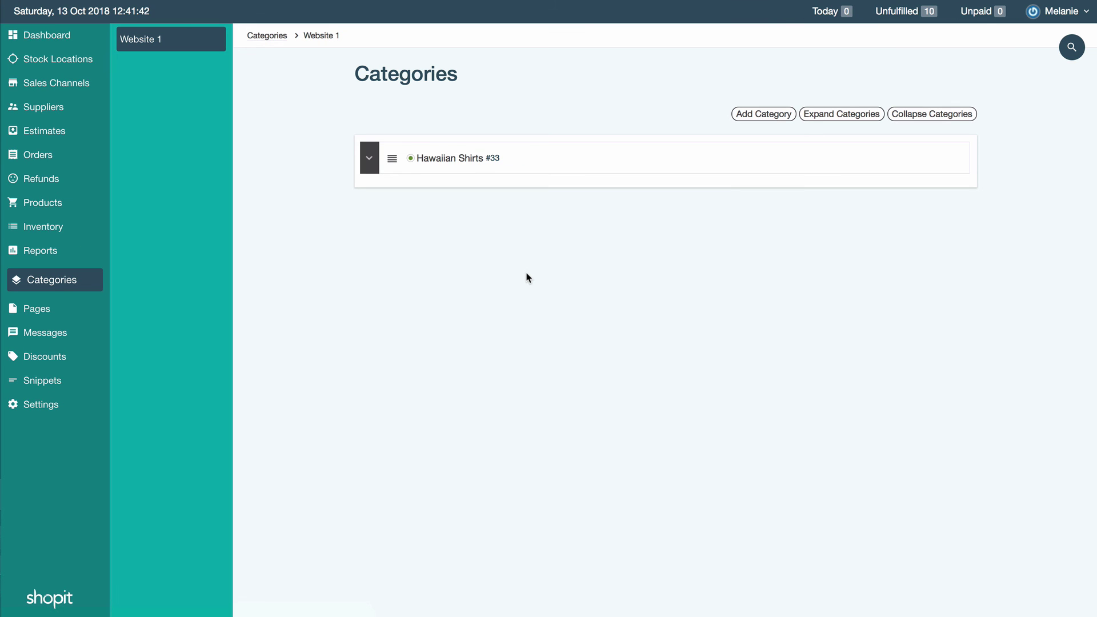
click(1063, 19)
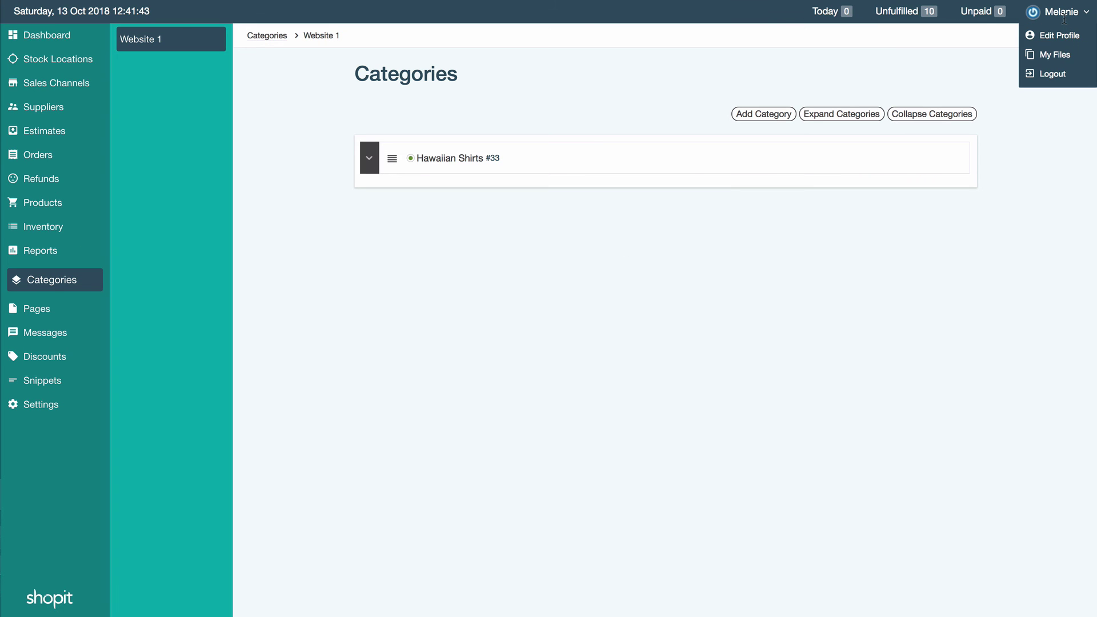
click(1055, 76)
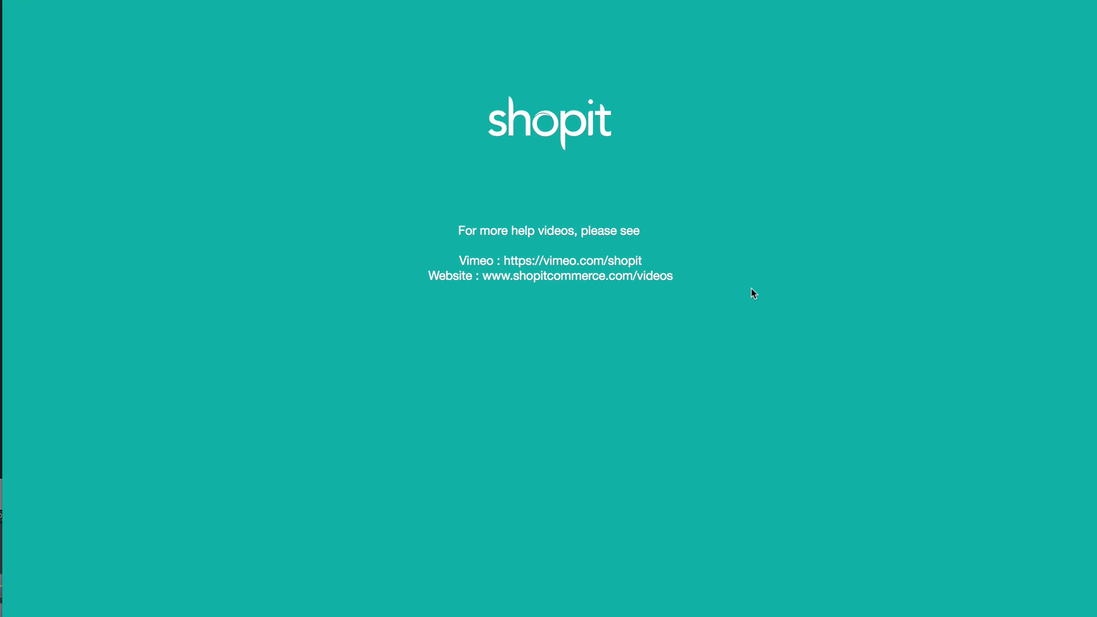